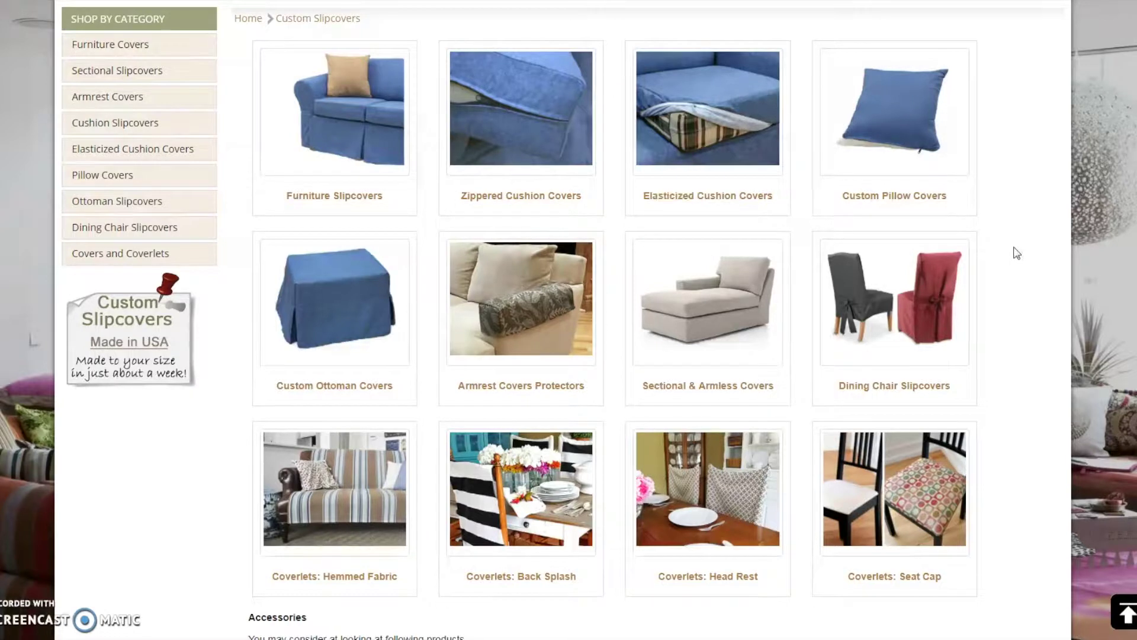
Step: Open Furniture Slipcovers and browse the fabrics sorted by price, starting from Poplin Brown
left_click(371, 147)
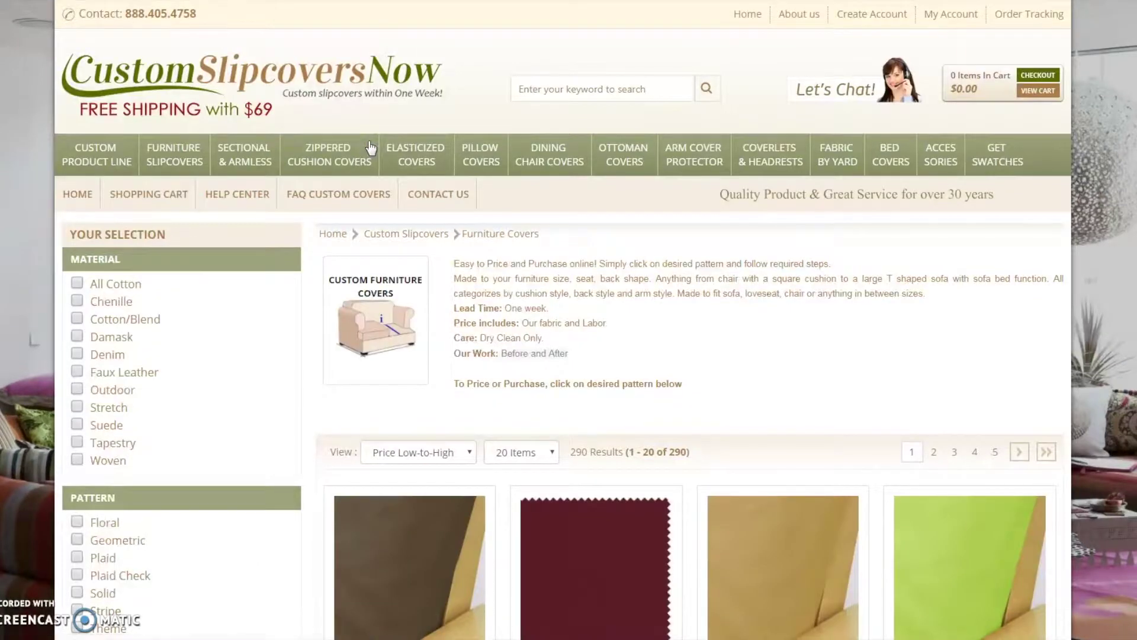
scroll(1016, 337, "down", 9)
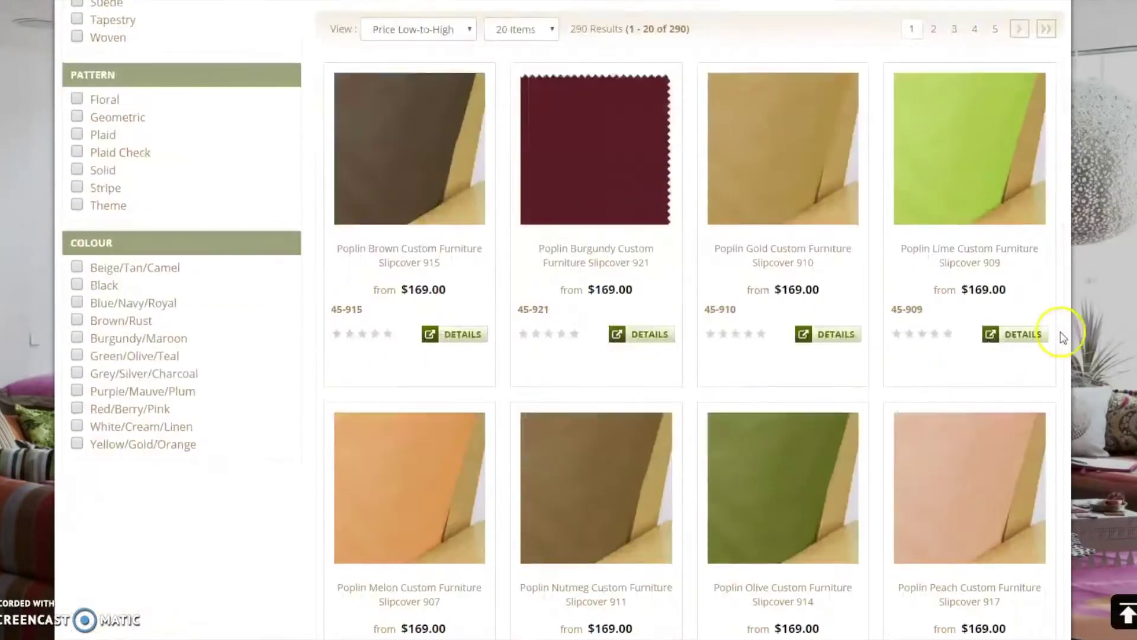
scroll(1071, 332, "down", 11)
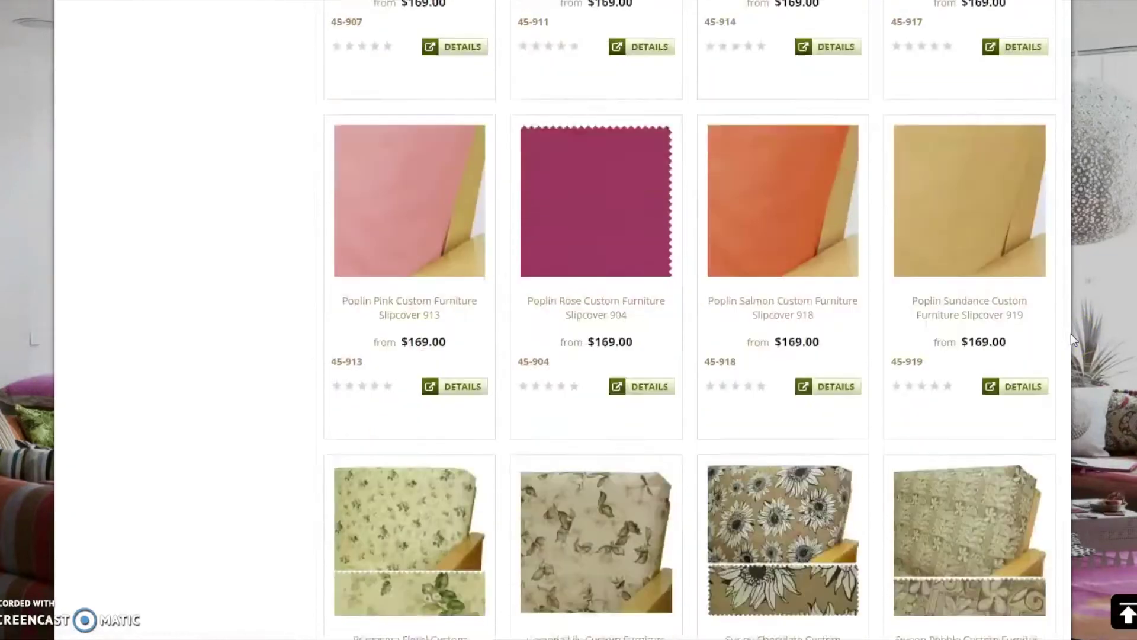
scroll(1071, 333, "down", 9)
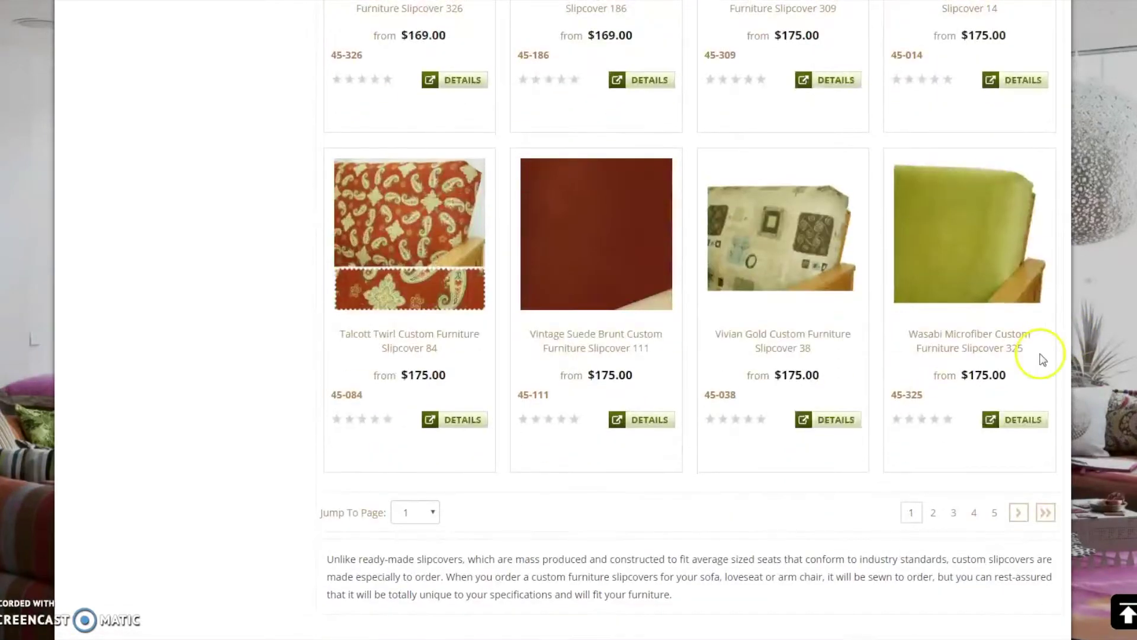
scroll(1090, 429, "up", 15)
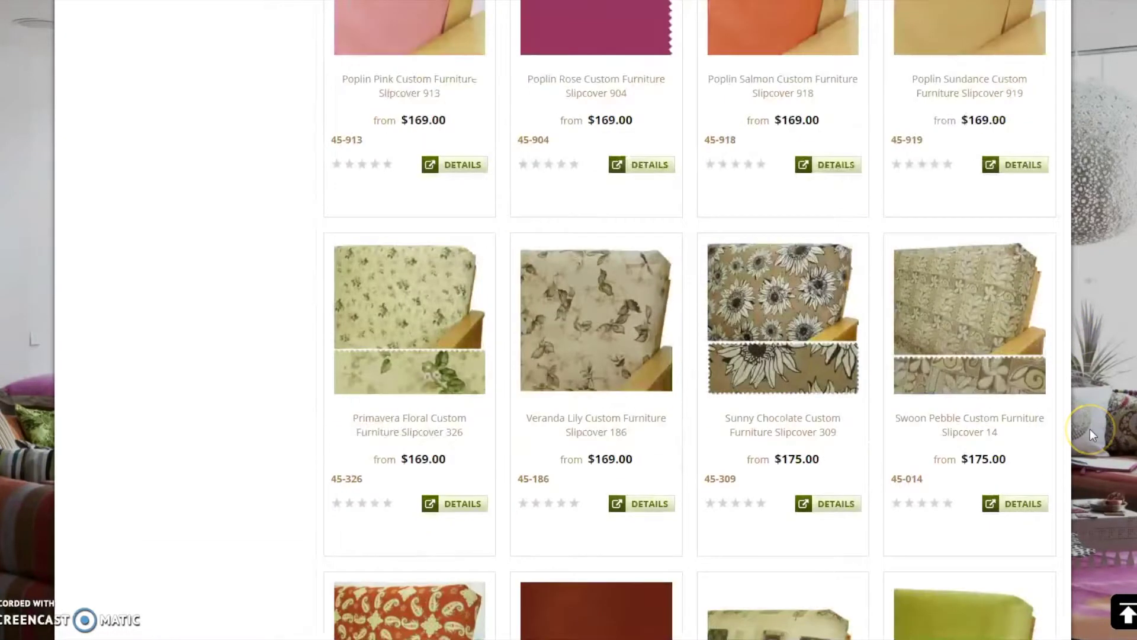
scroll(1090, 428, "up", 11)
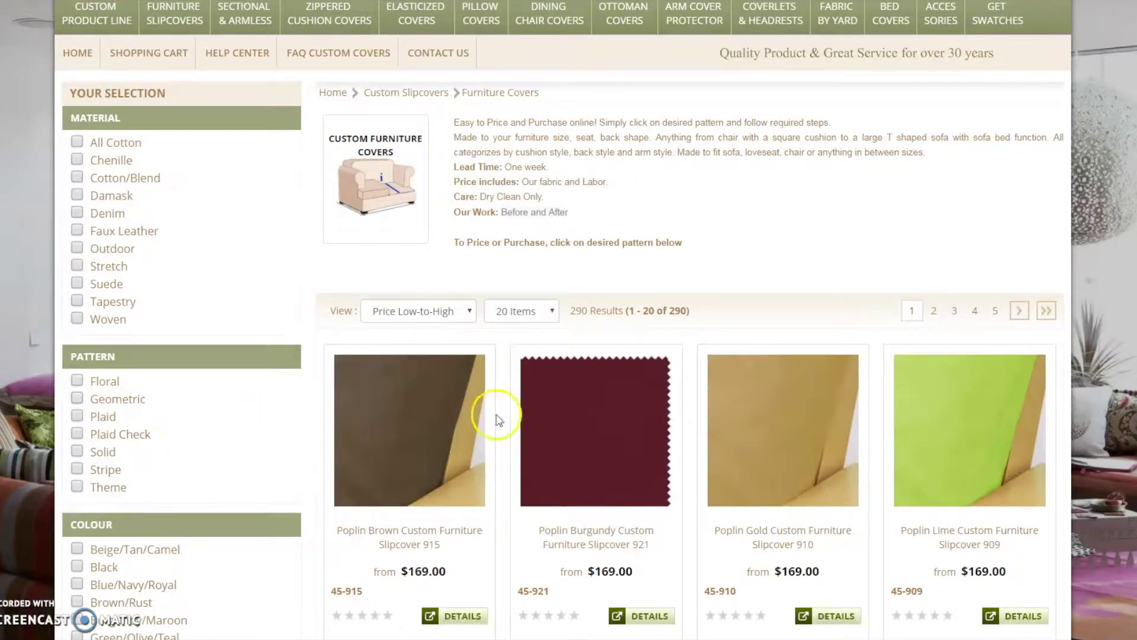
Step: Open the Poplin Gold Custom Furniture Slipcover 910 page and review its ordering Steps 1–3
left_click(738, 413)
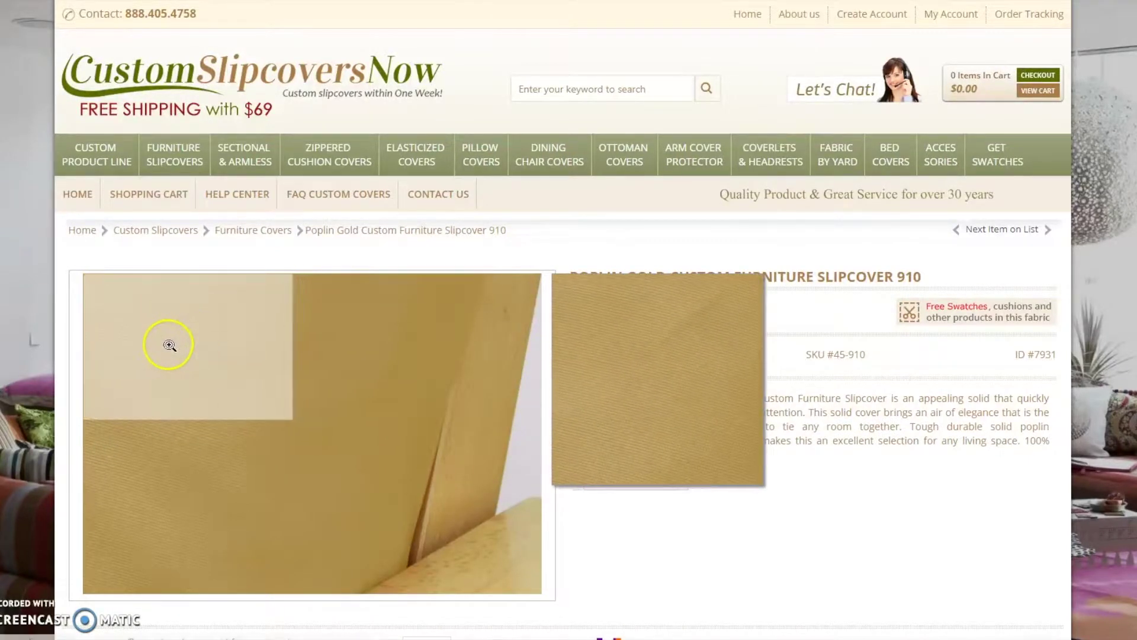
scroll(806, 489, "down", 15)
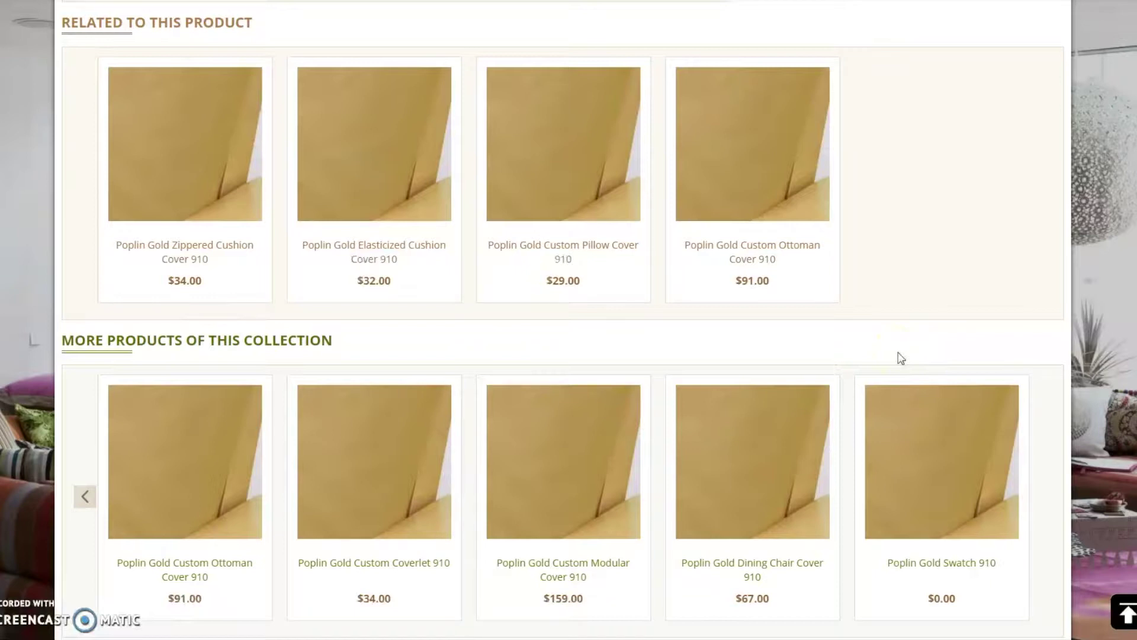
scroll(900, 358, "up", 15)
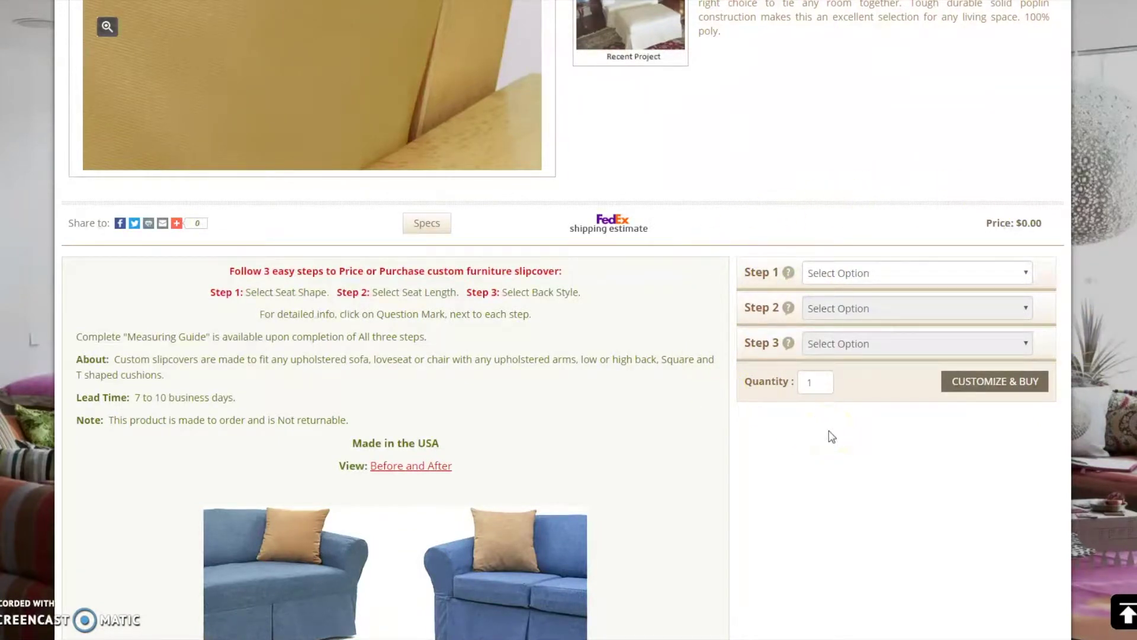
Step: Choose T Shaped Seat Cushions as the Step 1 seat shape
left_click(1025, 277)
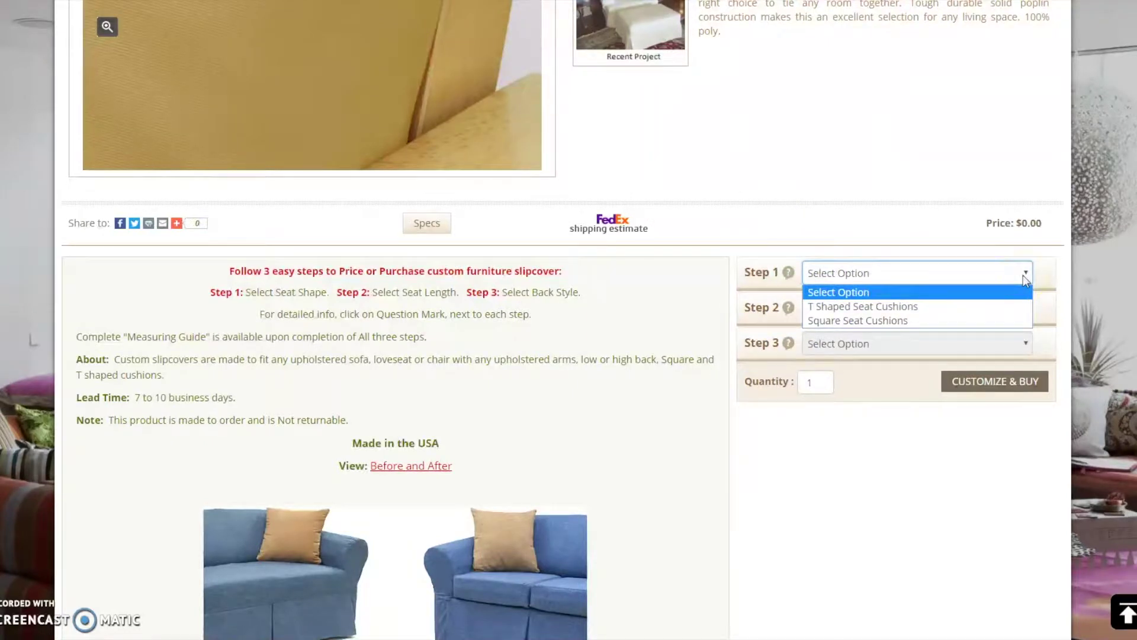
left_click(788, 272)
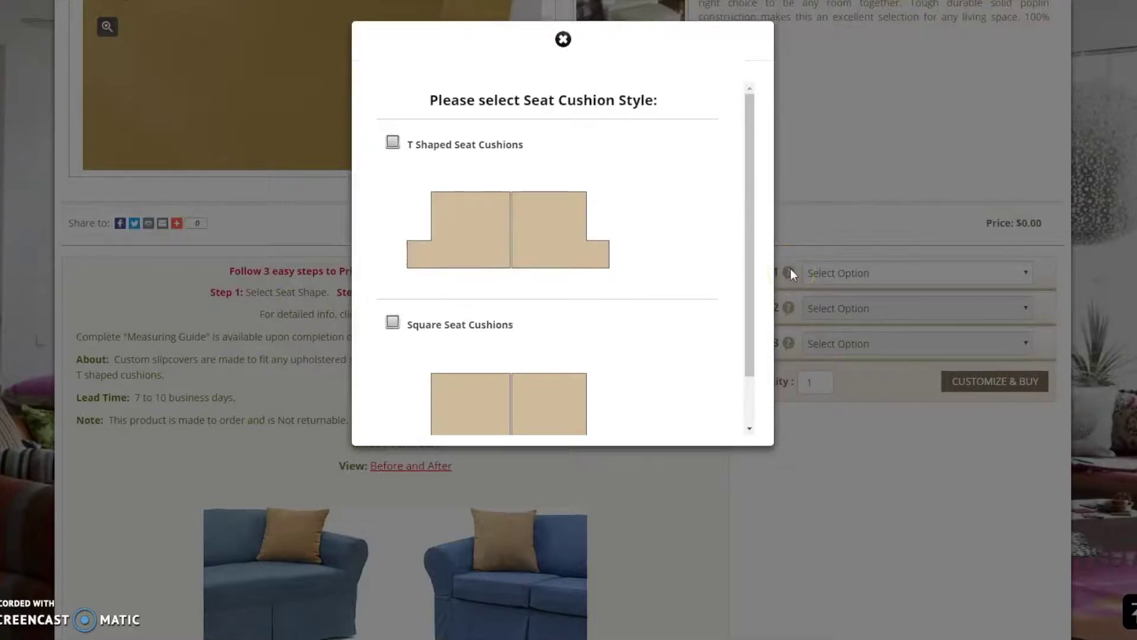
left_click(394, 142)
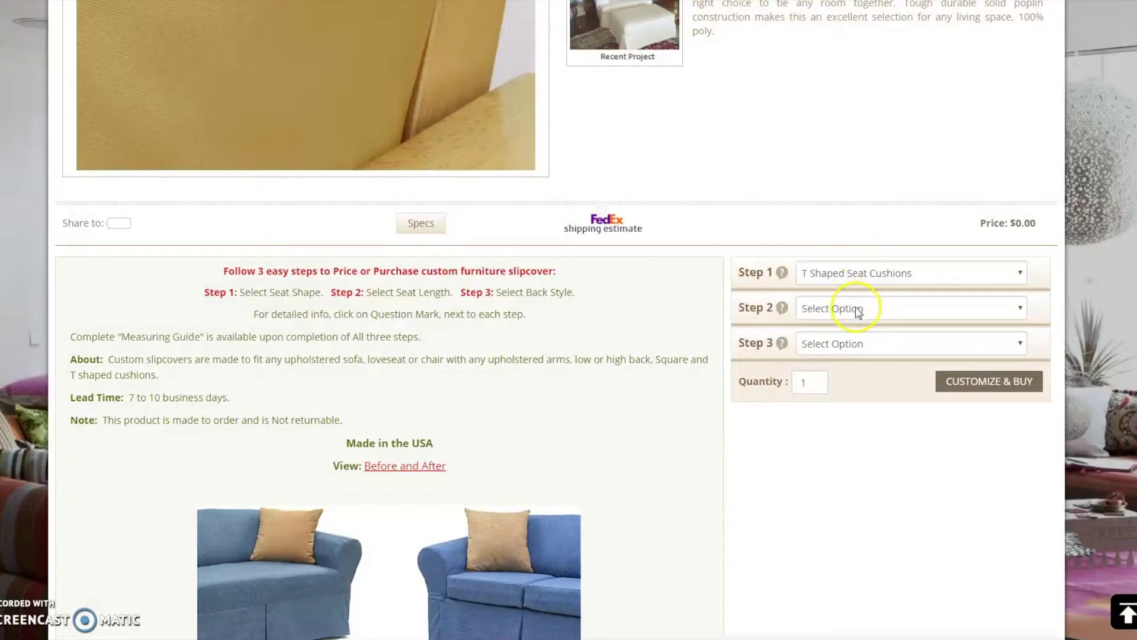
Step: Set the seat length to 22.5", bringing the price to $228.00, and view the back-style options
left_click(782, 307)
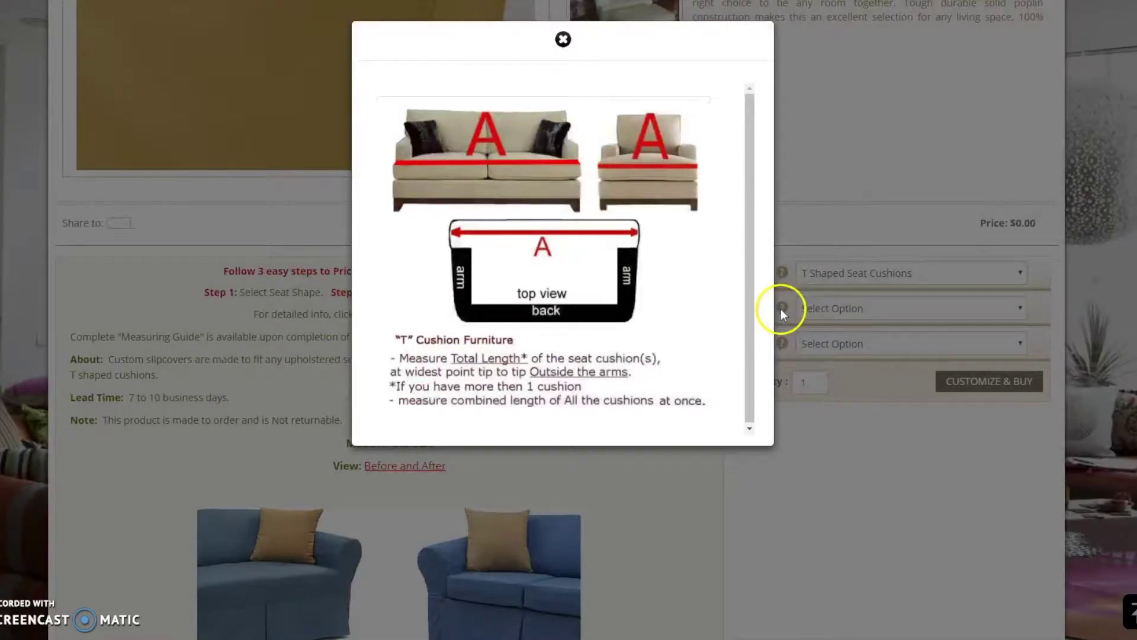
left_click(563, 40)
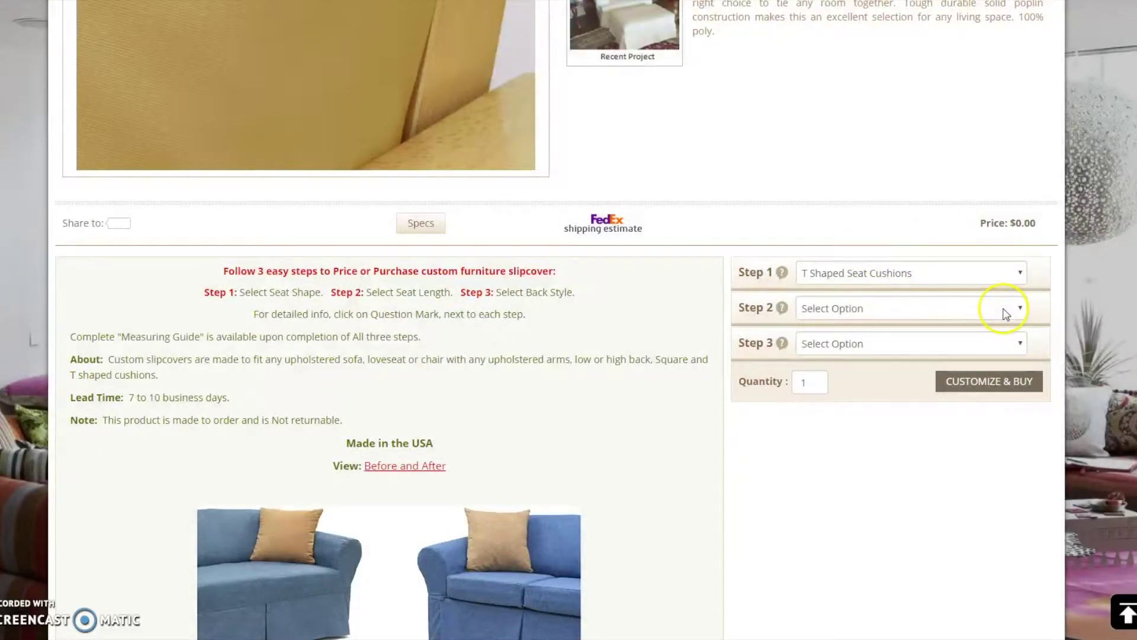
left_click(1006, 313)
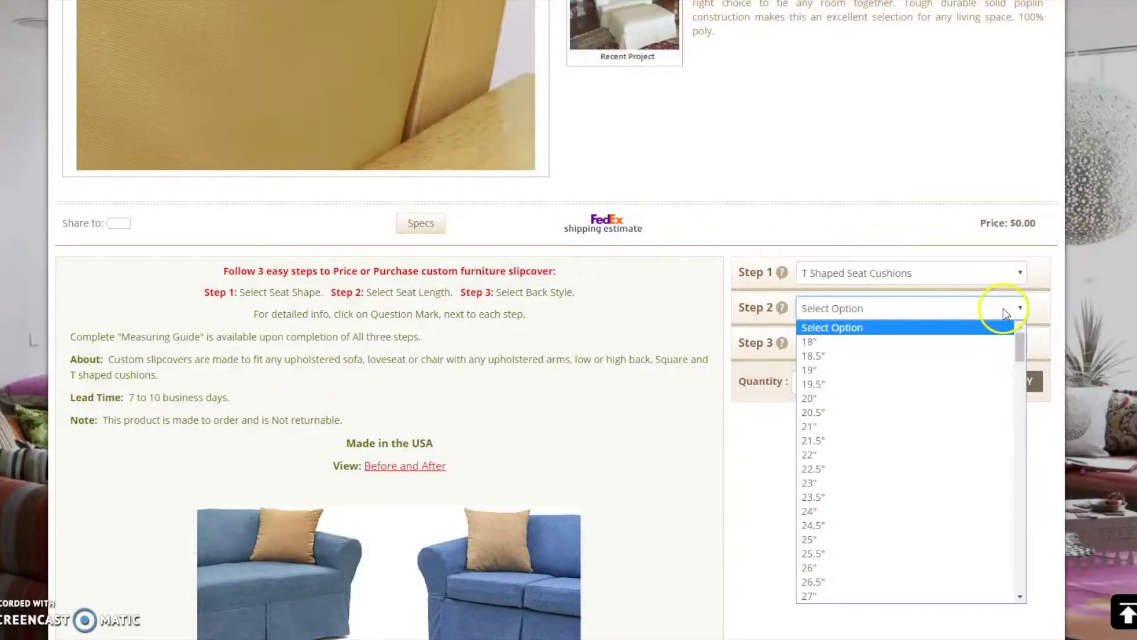
left_click(938, 471)
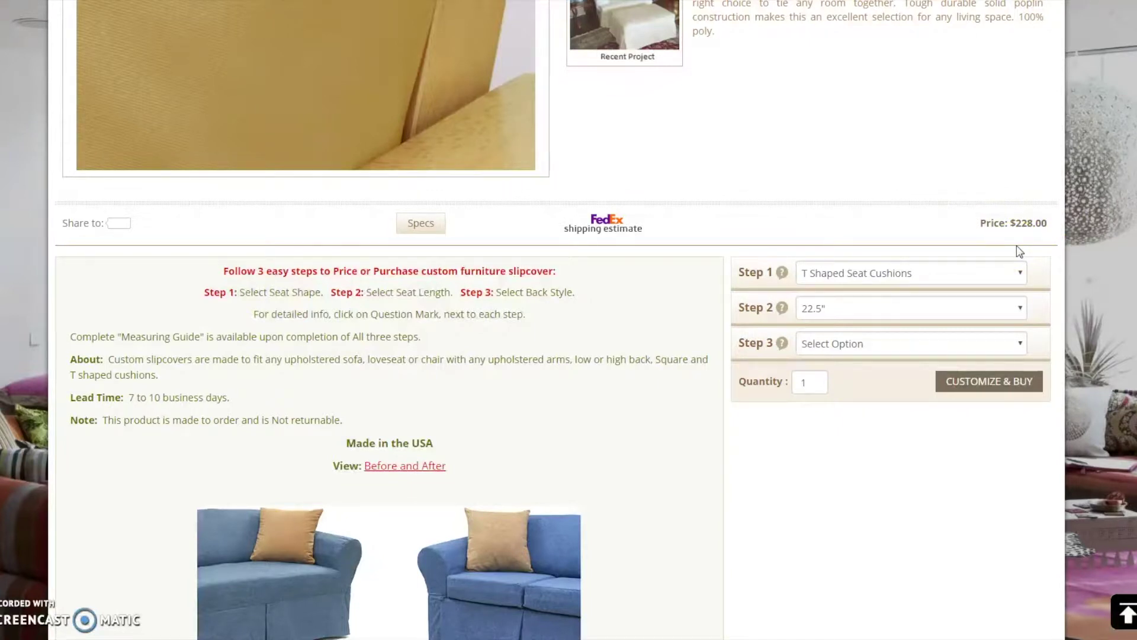
left_click(1019, 251)
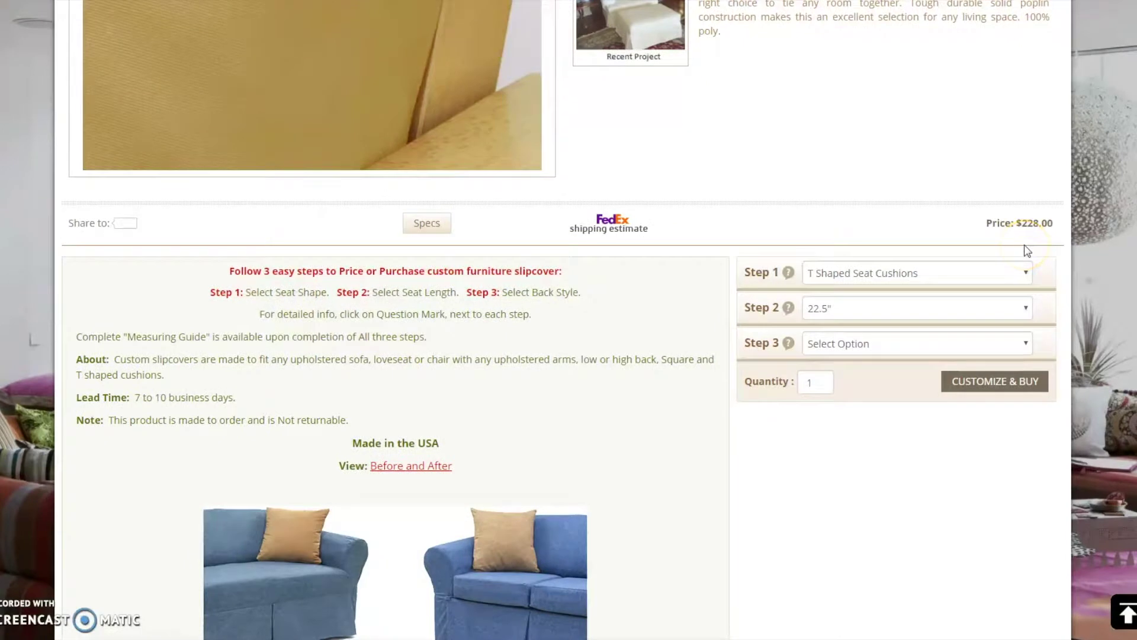
left_click(798, 343)
Step: Choose T-TUX as the back style in the Step 3 popup, keeping the price at $228.00
left_click(789, 343)
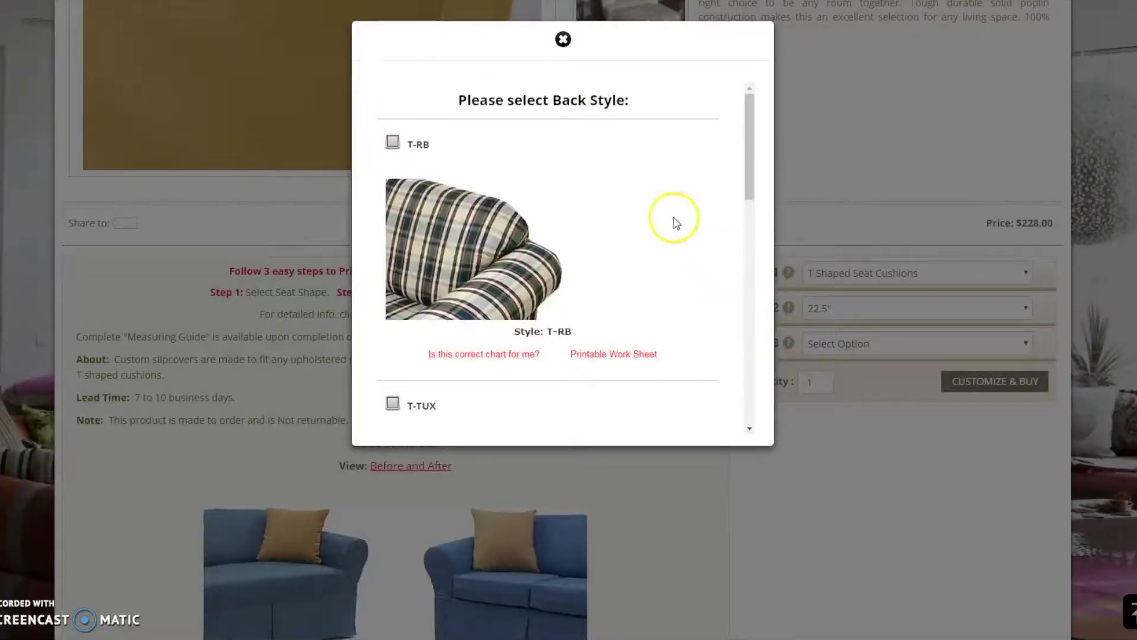
scroll(677, 223, "down", 10)
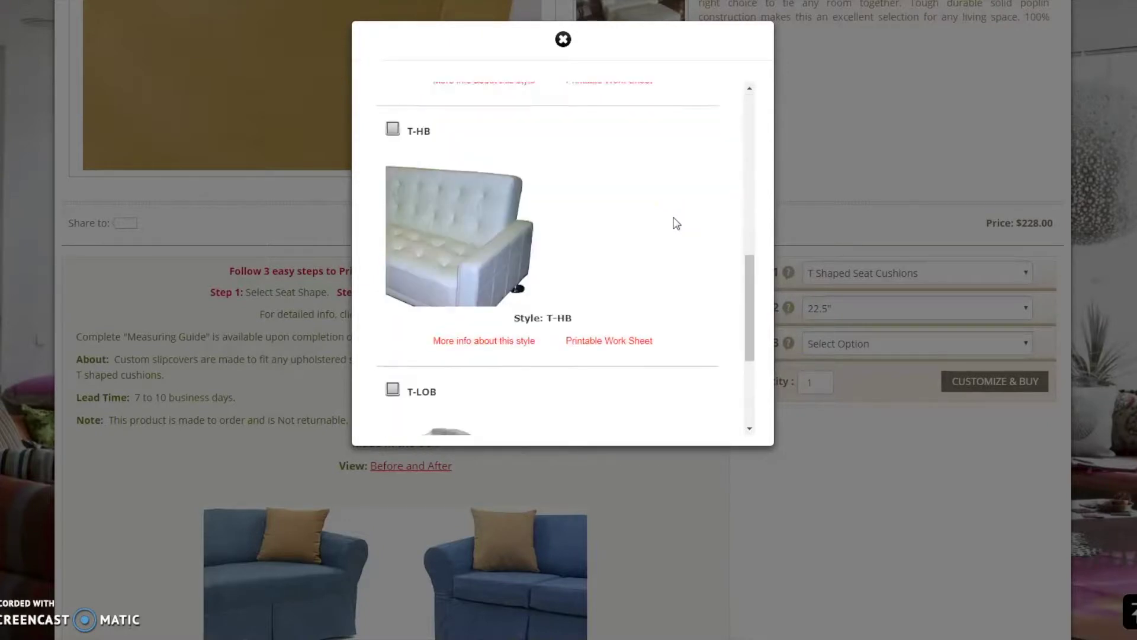
scroll(677, 224, "down", 2)
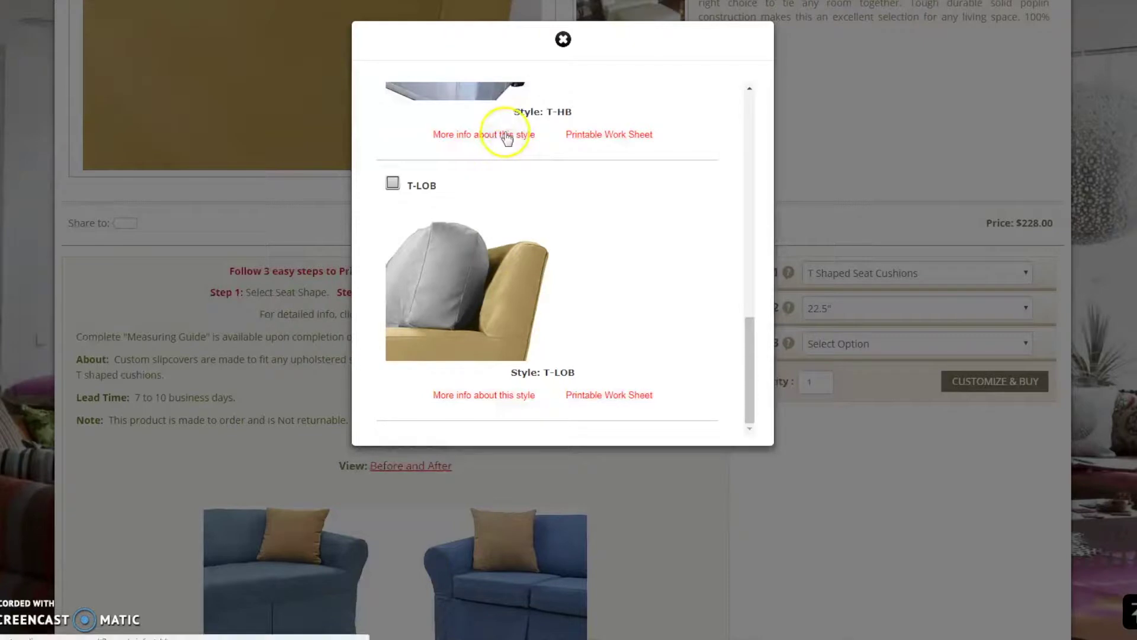
scroll(510, 202, "up", 10)
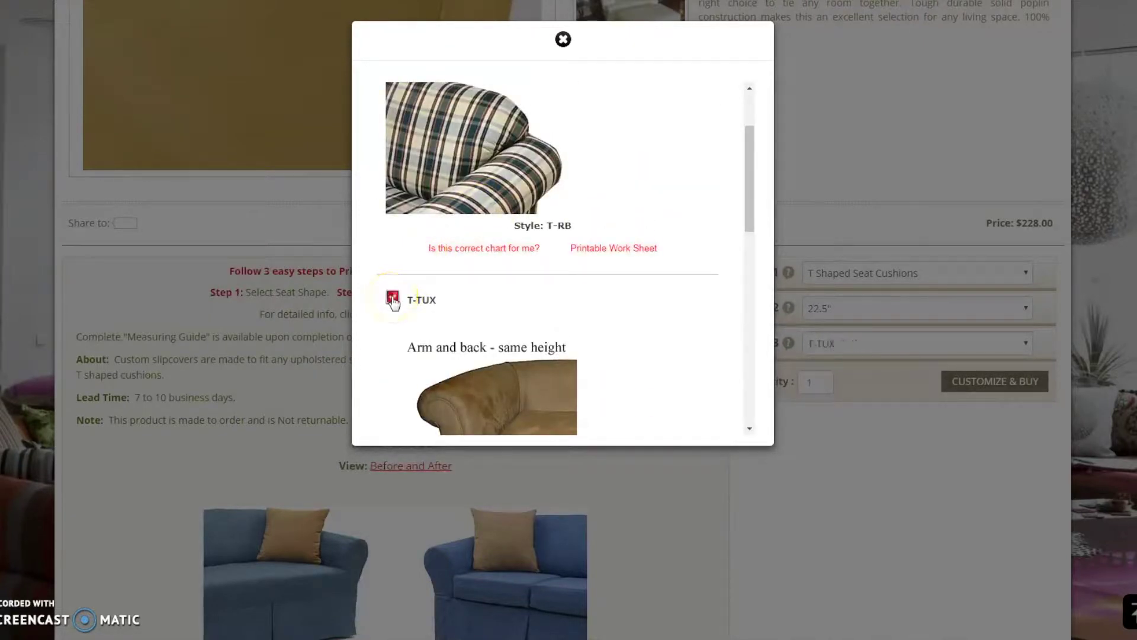
left_click(563, 40)
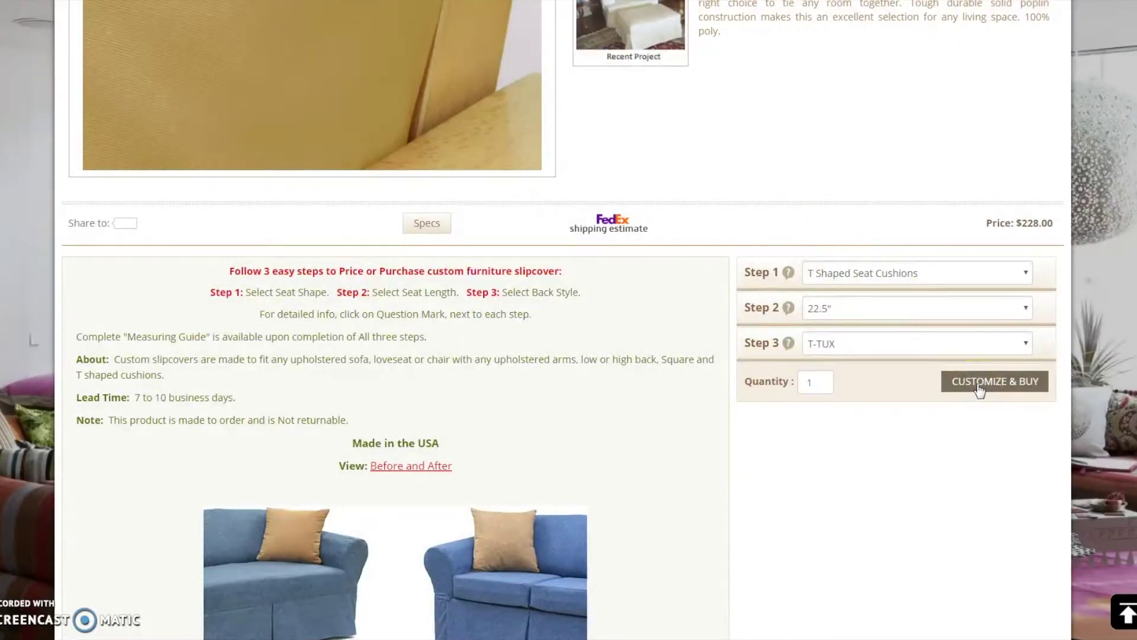
Step: Proceed with CUSTOMIZE & BUY to the T-TUX measuring form and its dimension options
left_click(978, 384)
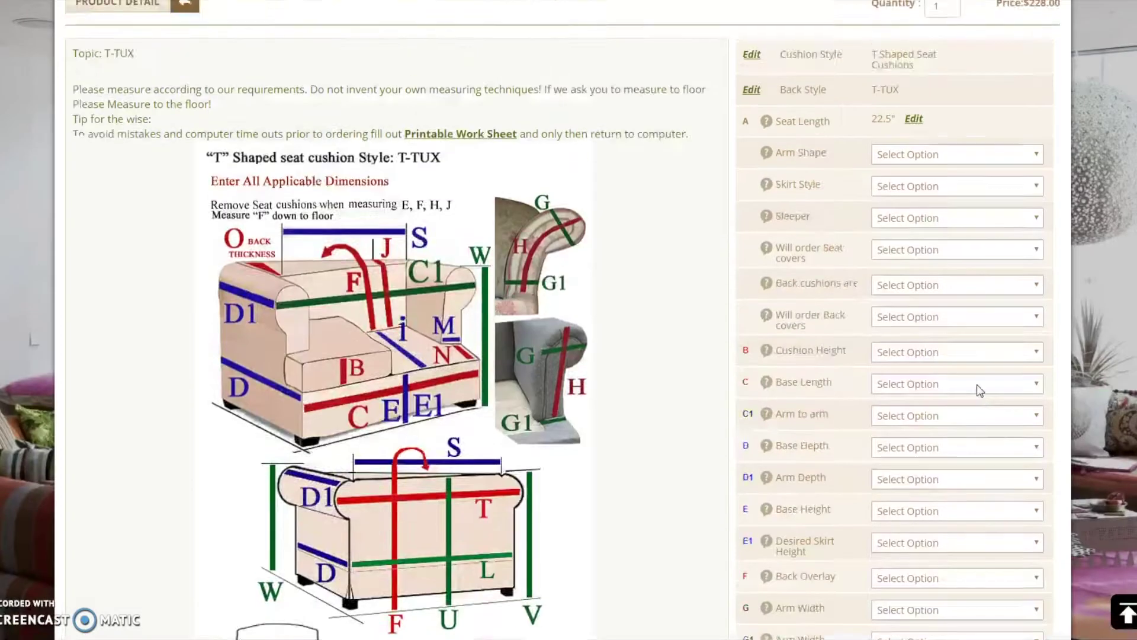
scroll(981, 391, "down", 3)
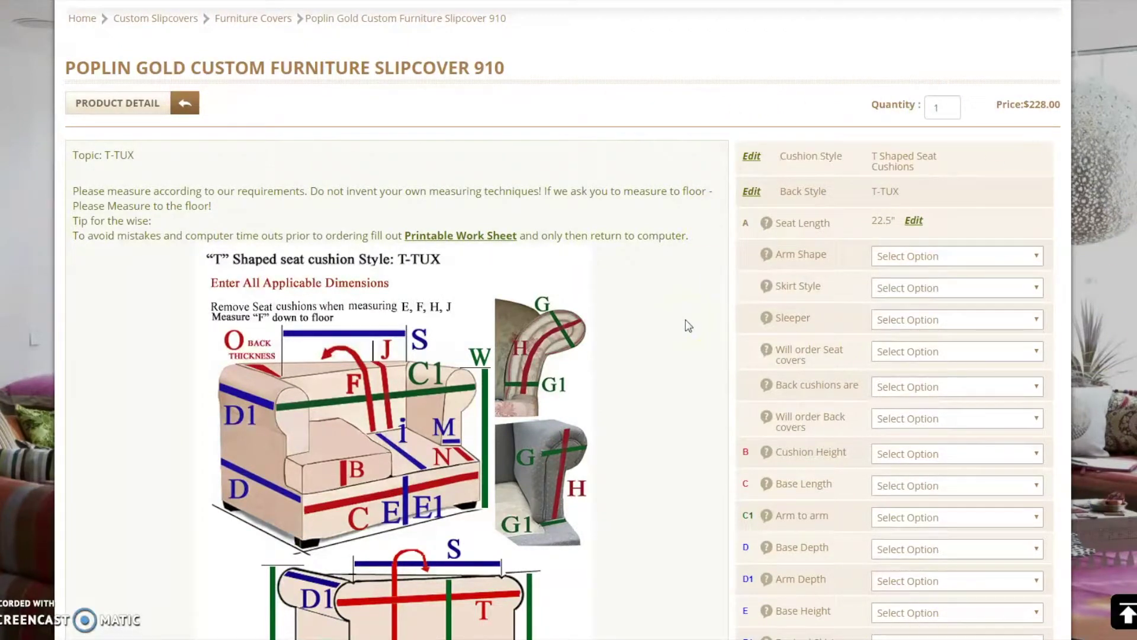
left_click(489, 240)
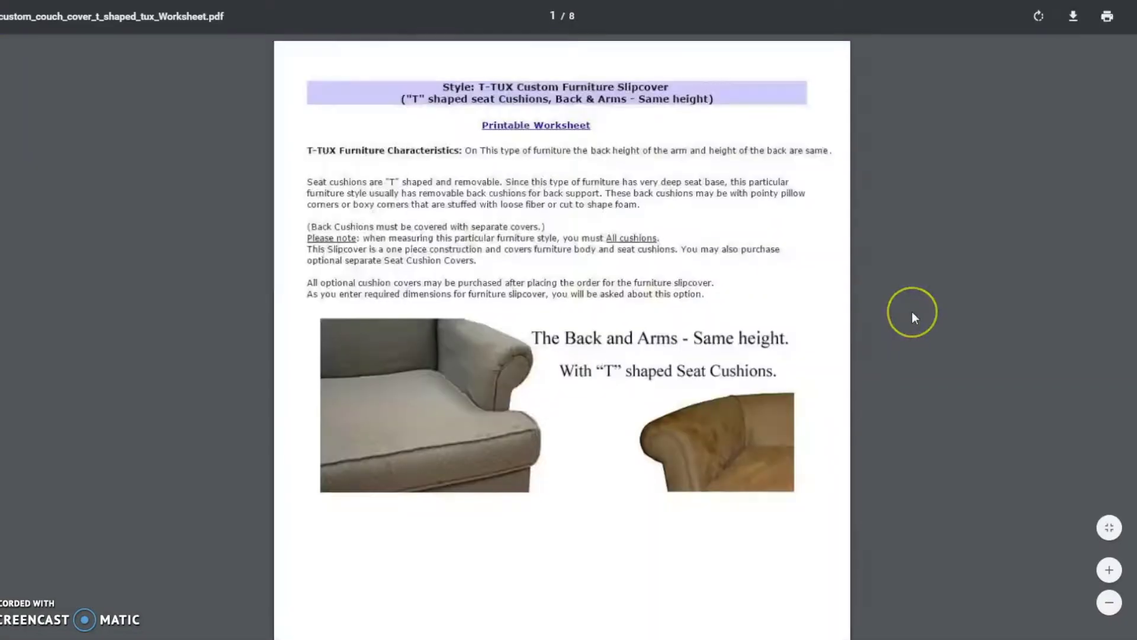
scroll(913, 317, "down", 1)
scroll(912, 312, "down", 20)
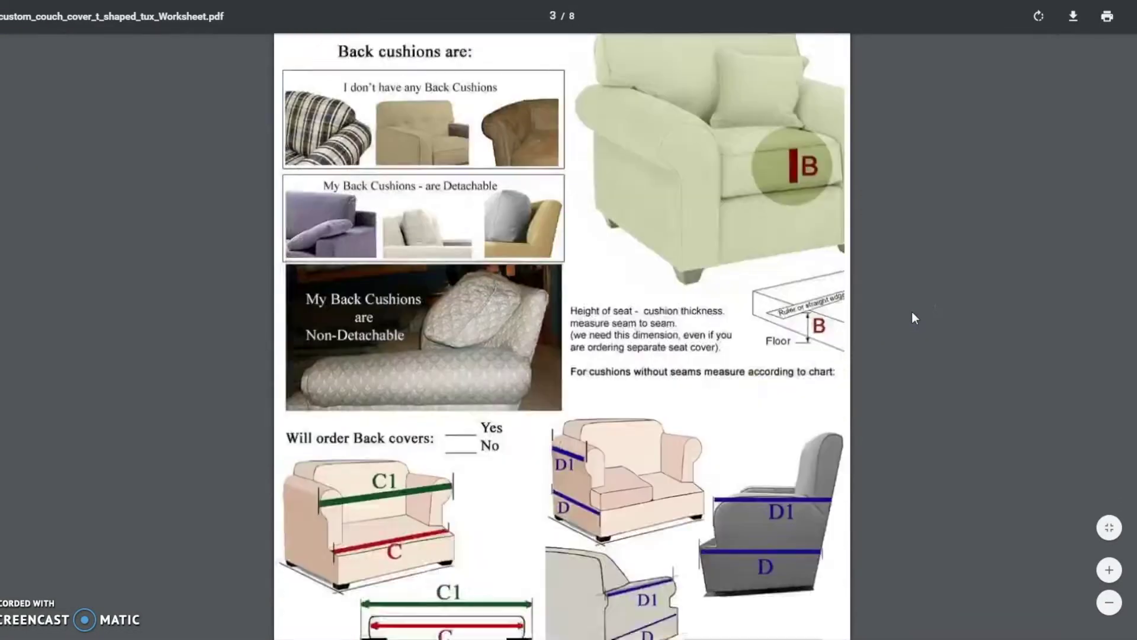
scroll(913, 314, "down", 20)
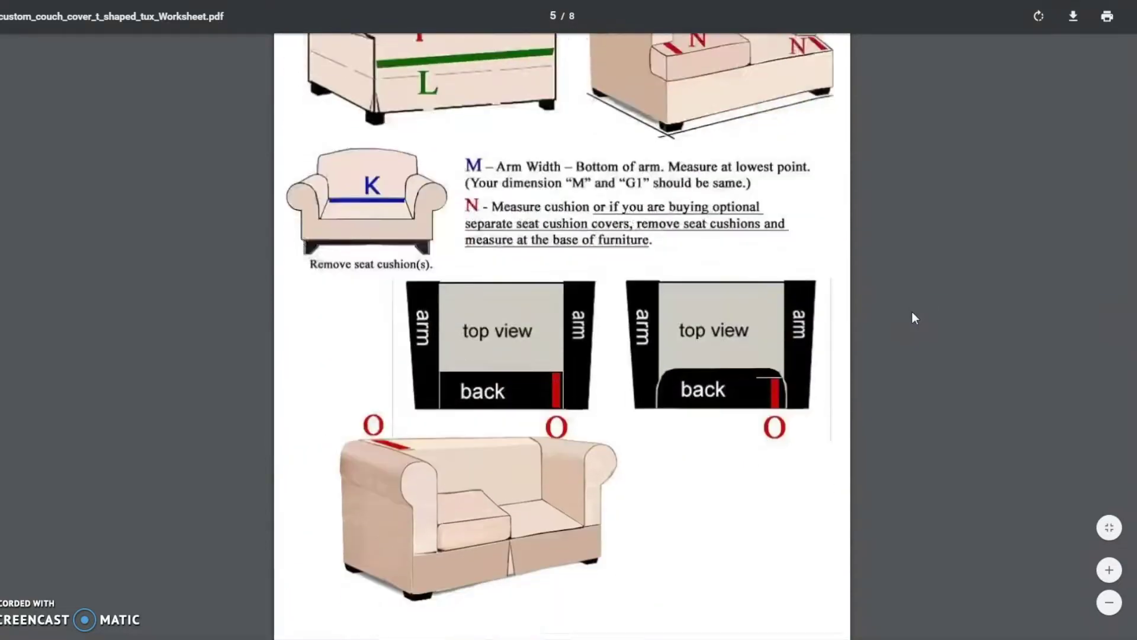
scroll(913, 314, "down", 20)
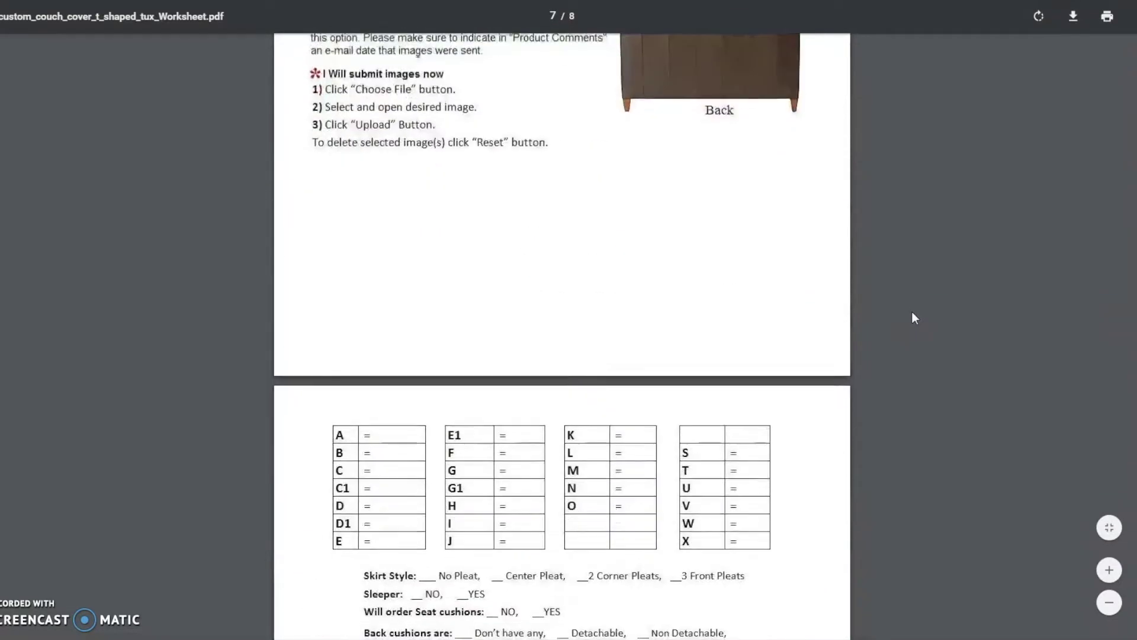
scroll(912, 318, "down", 2)
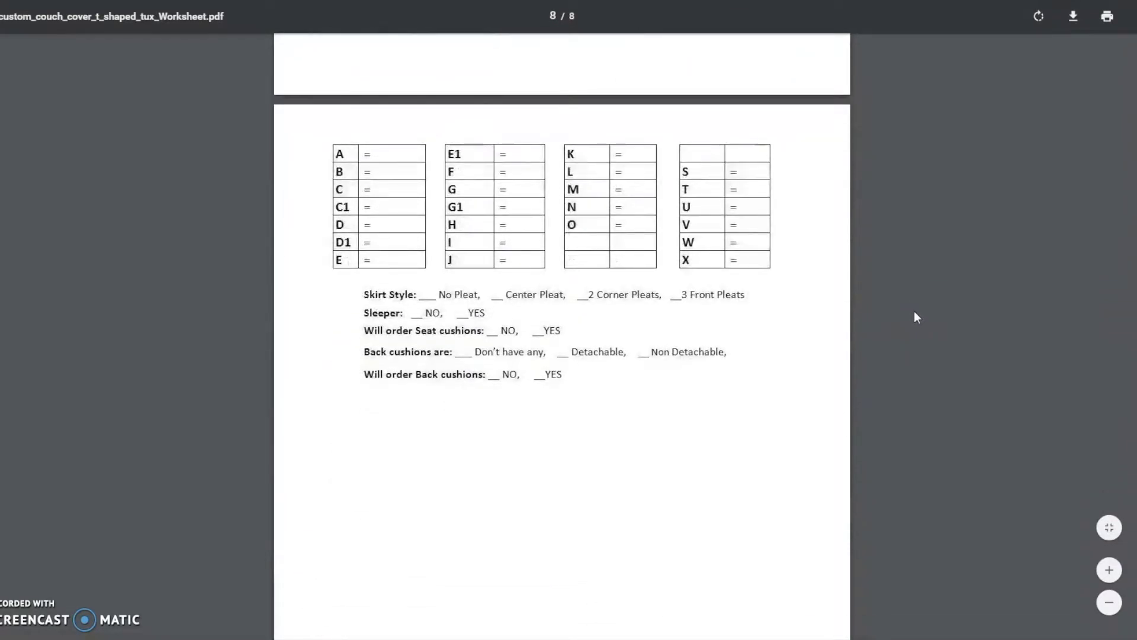
left_click(846, 225)
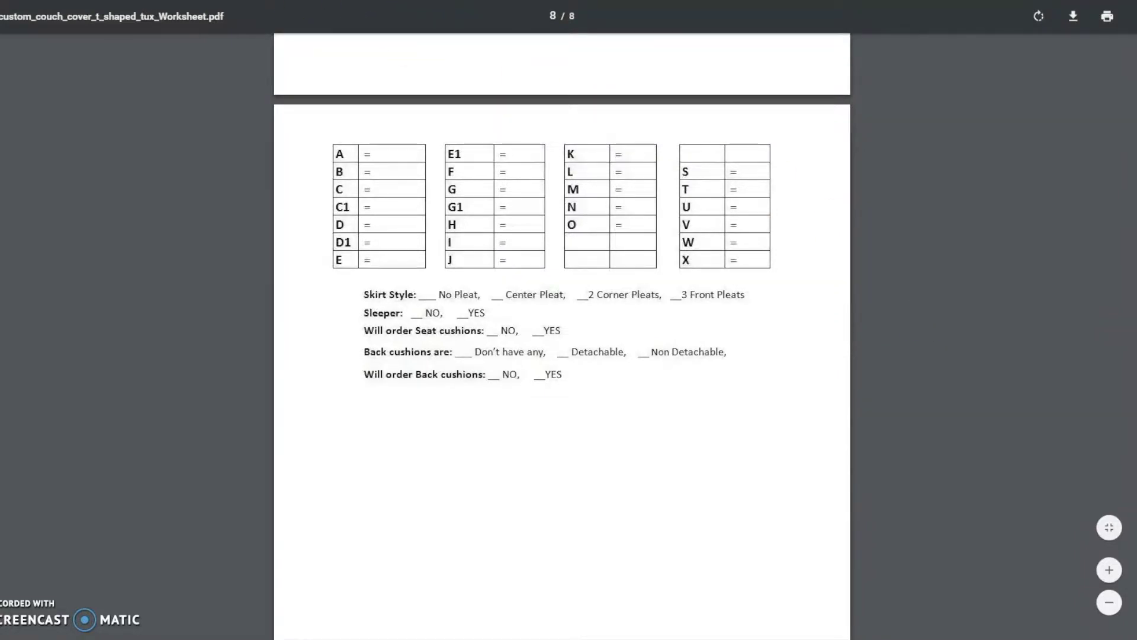
key("ctrl+w")
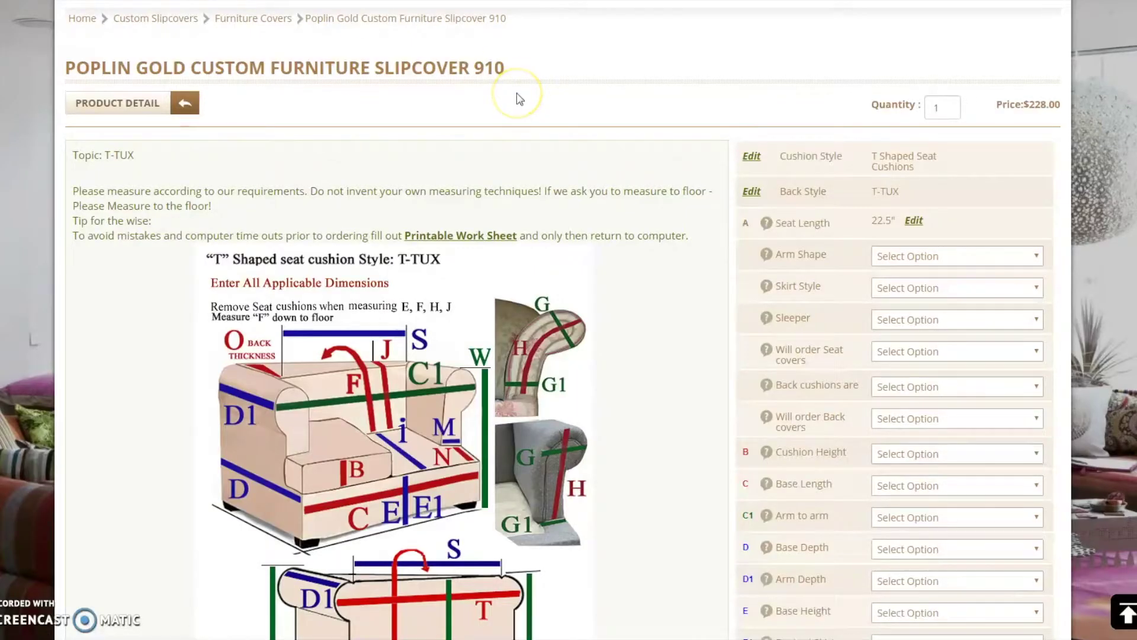
Step: Review the C1 arm-to-arm, G1 arm width and J back height measuring guides
scroll(711, 264, "down", 2)
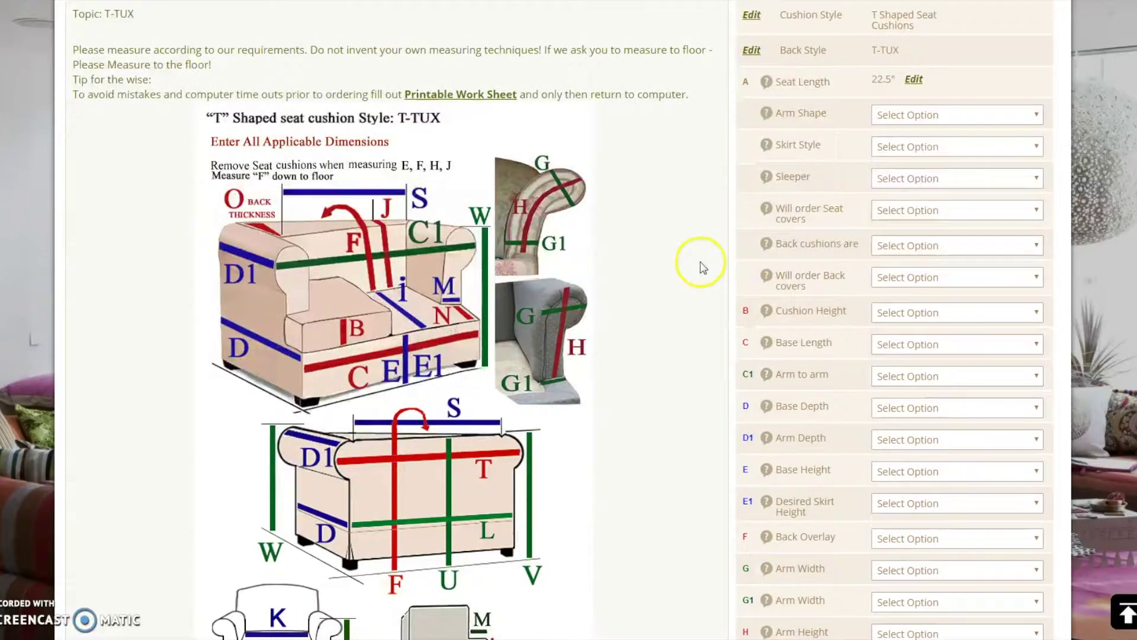
left_click(767, 378)
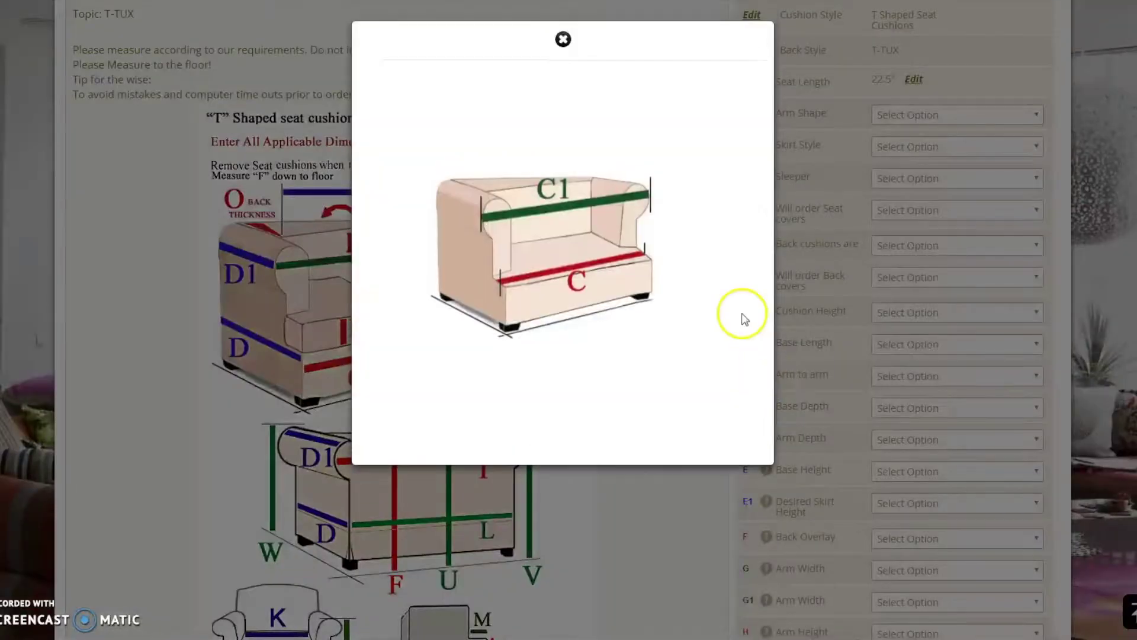
left_click(565, 41)
scroll(839, 481, "down", 1)
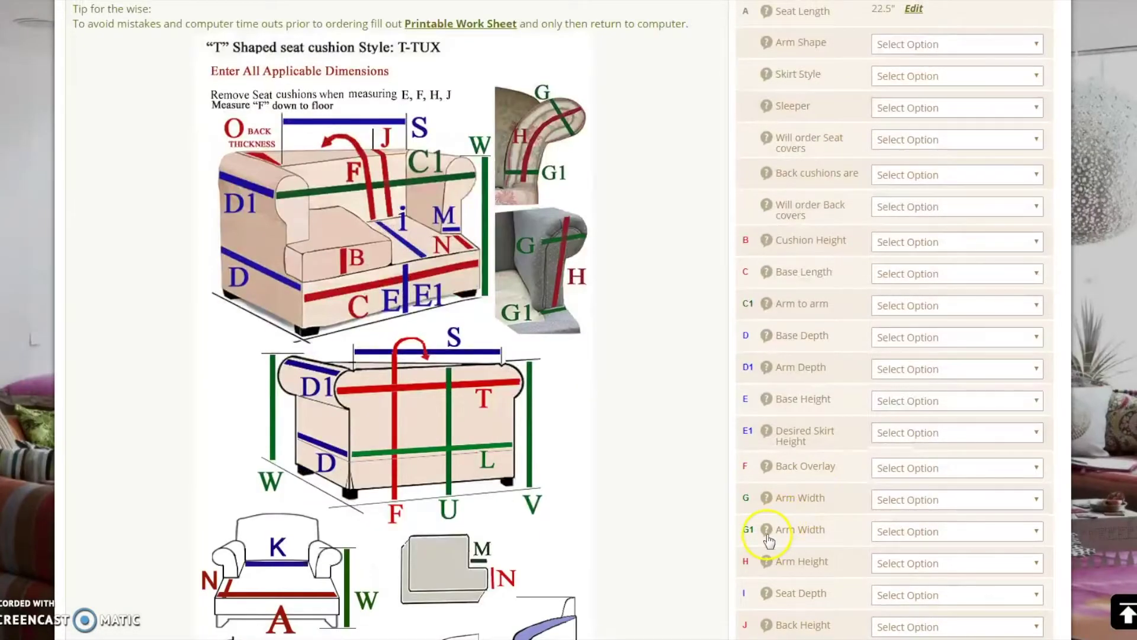
left_click(767, 533)
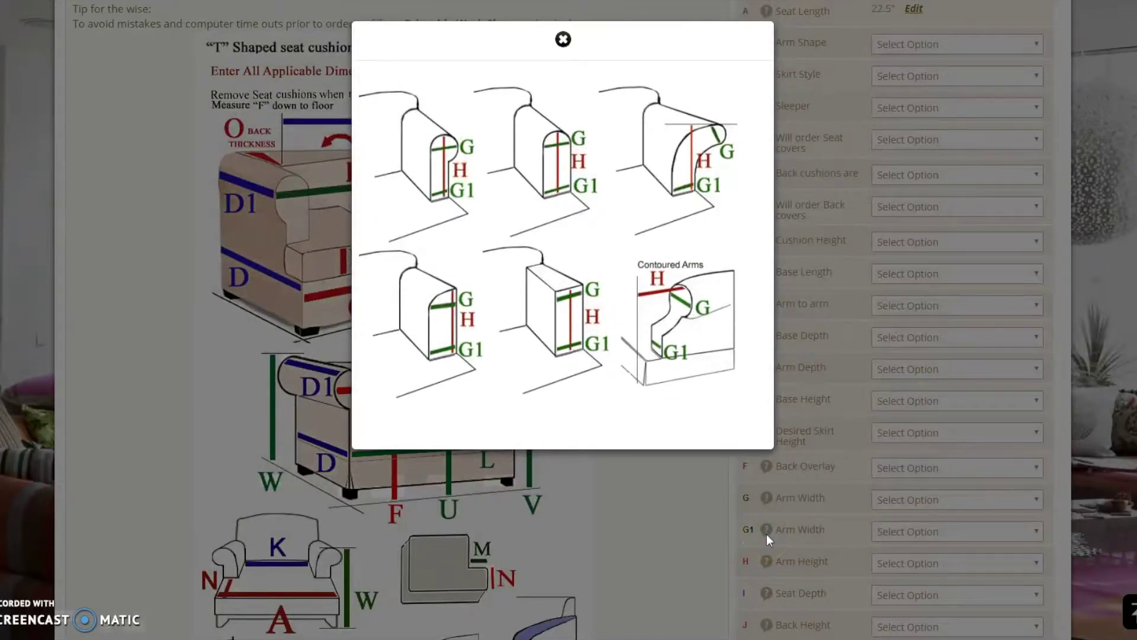
left_click(563, 39)
scroll(799, 400, "down", 3)
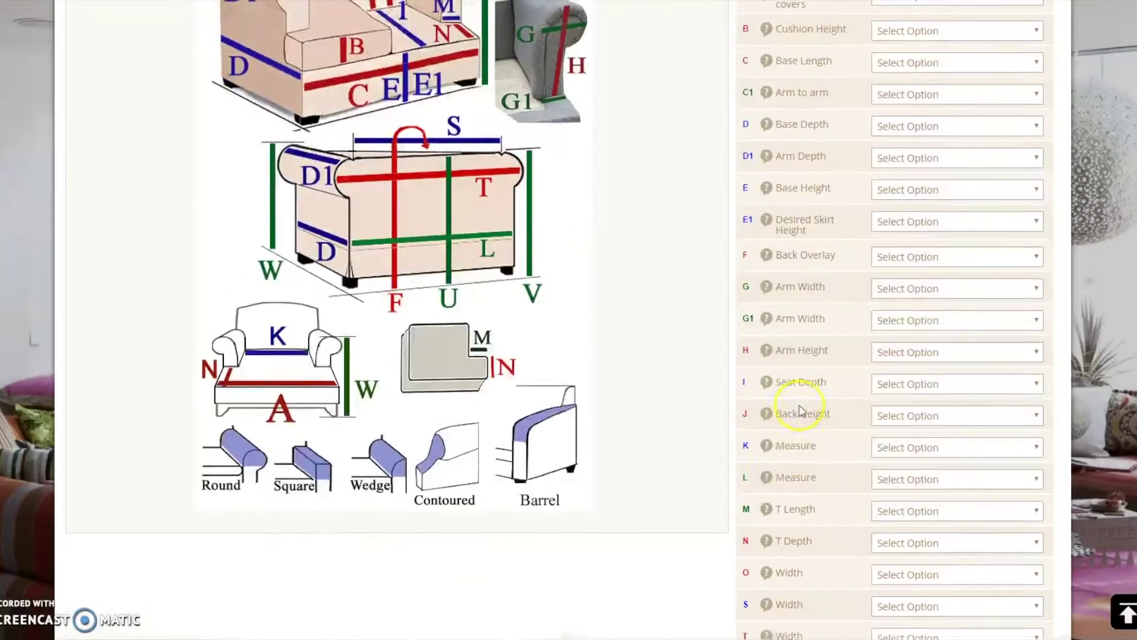
left_click(765, 415)
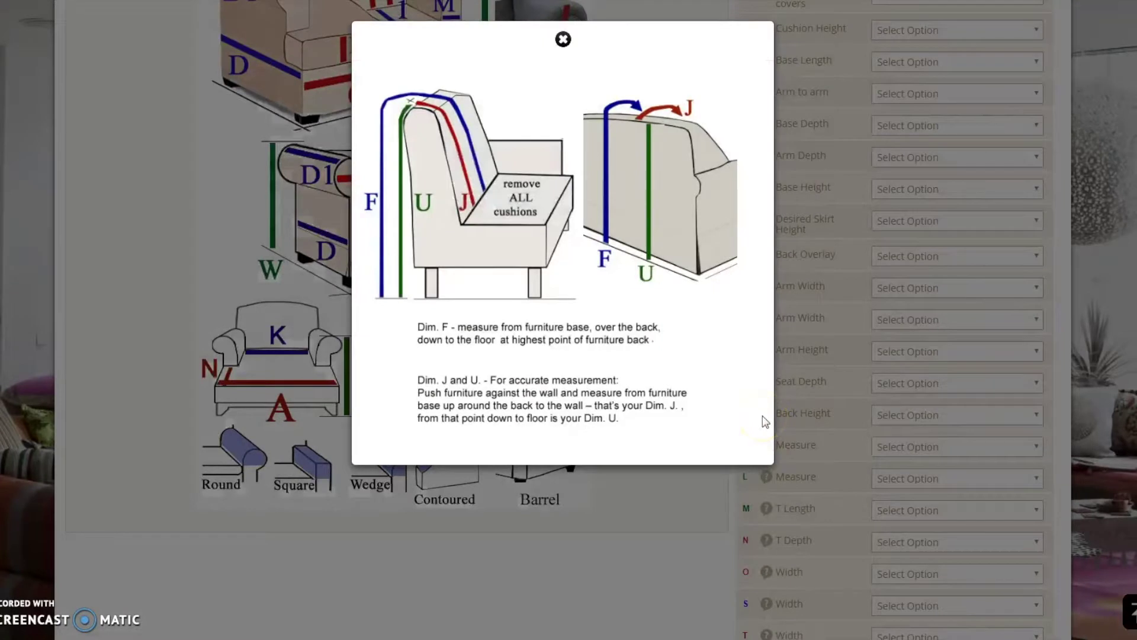
left_click(563, 39)
scroll(685, 330, "down", 5)
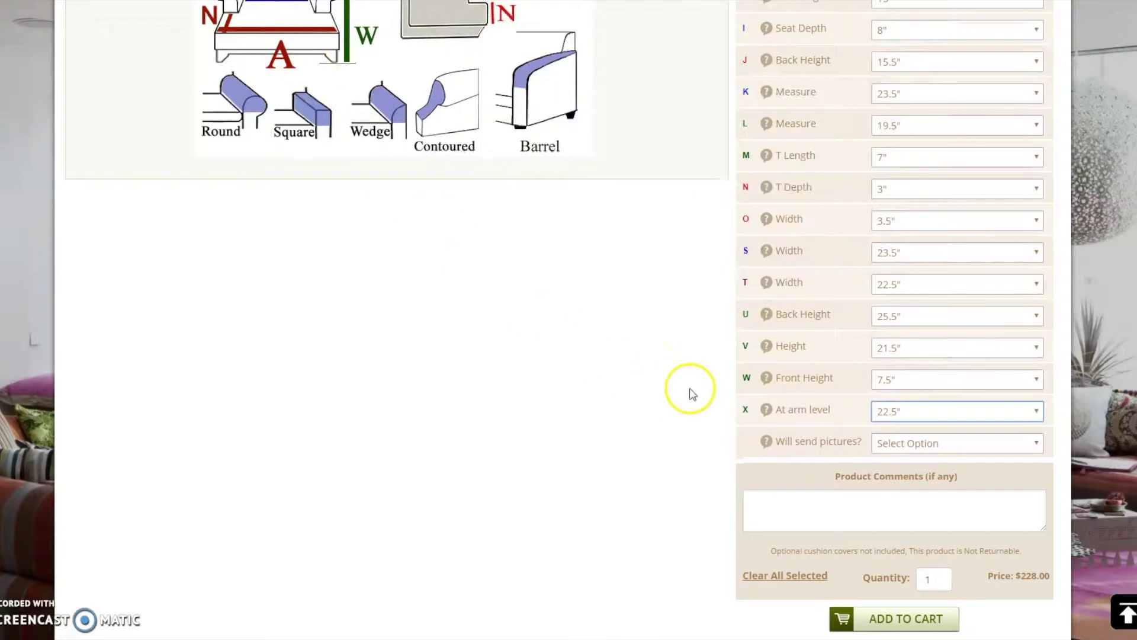
Step: Set the pictures option to 'I will upload images now' after reading its help note
left_click(1009, 448)
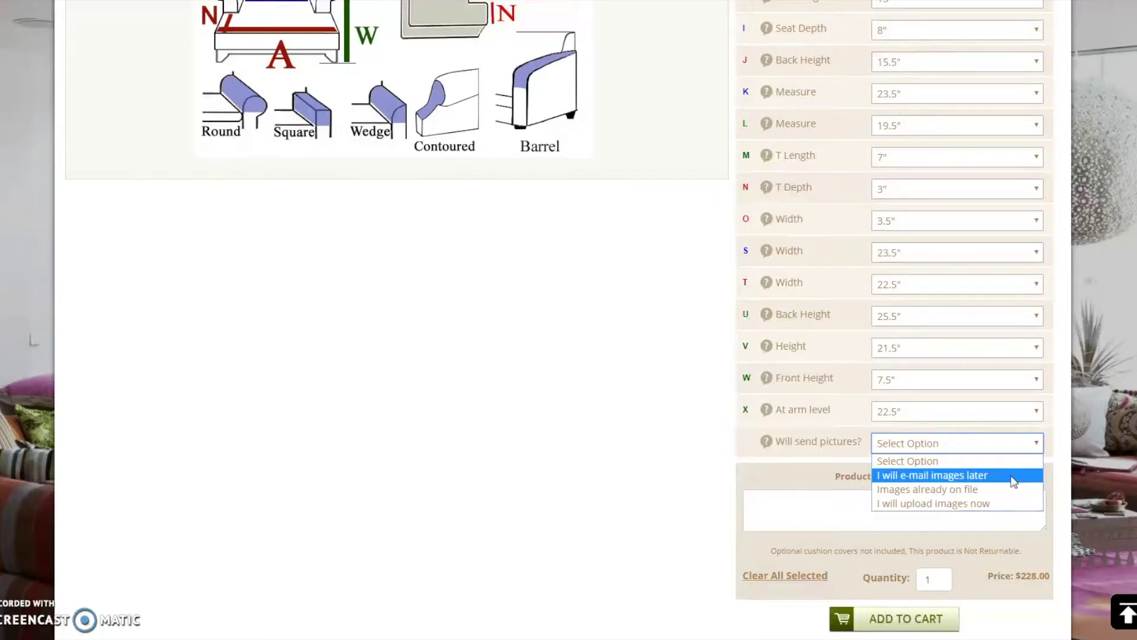
left_click(764, 443)
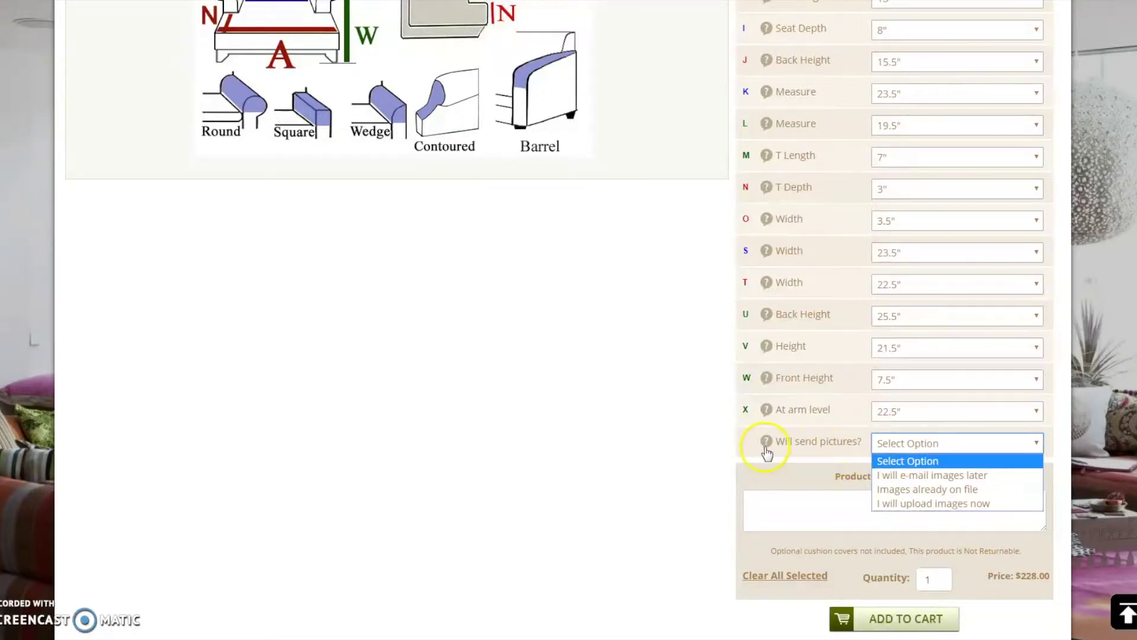
left_click(767, 443)
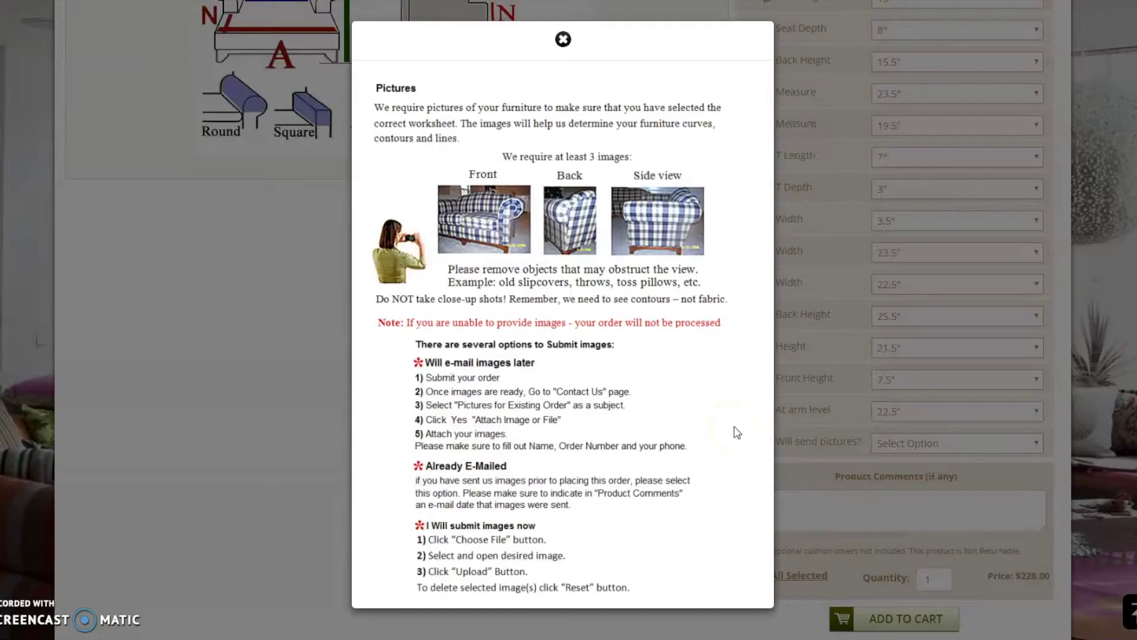
left_click(562, 40)
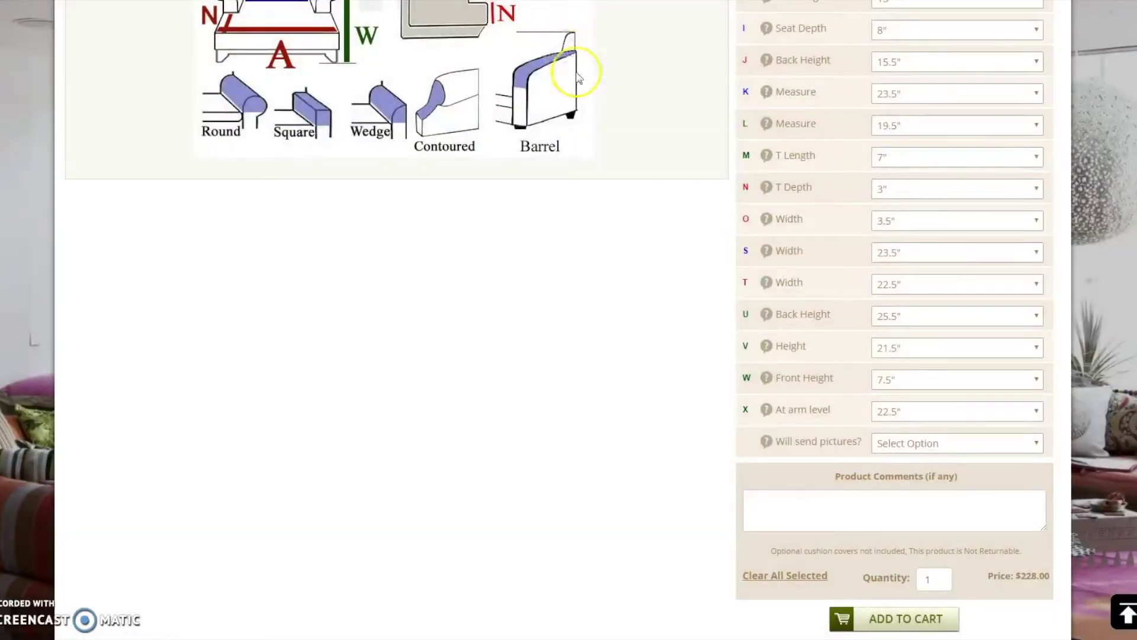
left_click(1010, 444)
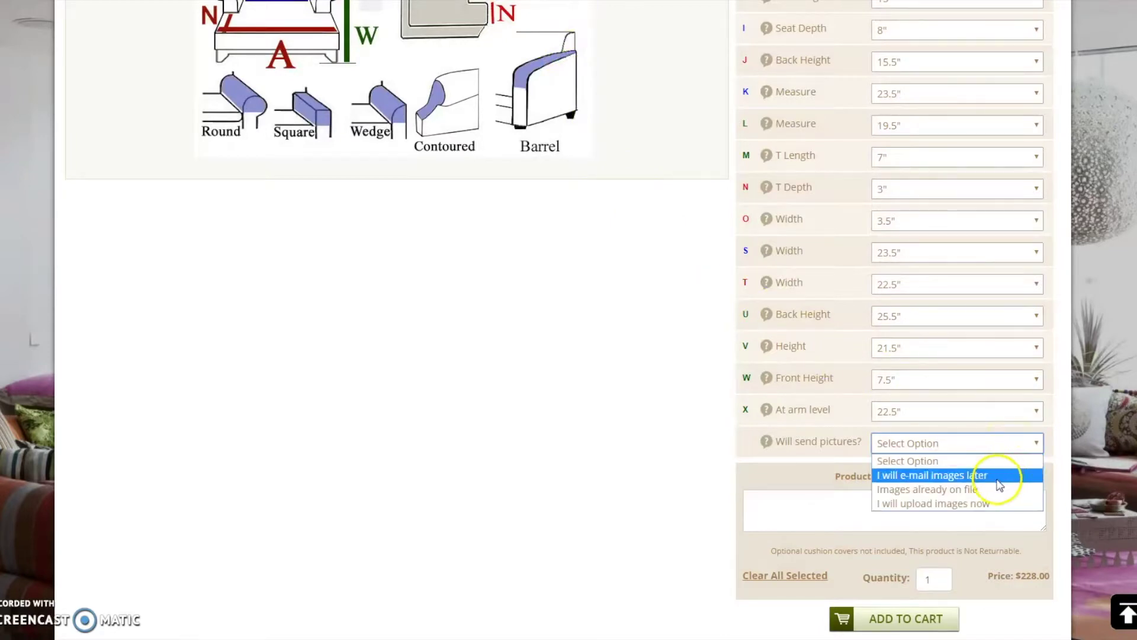
left_click(996, 505)
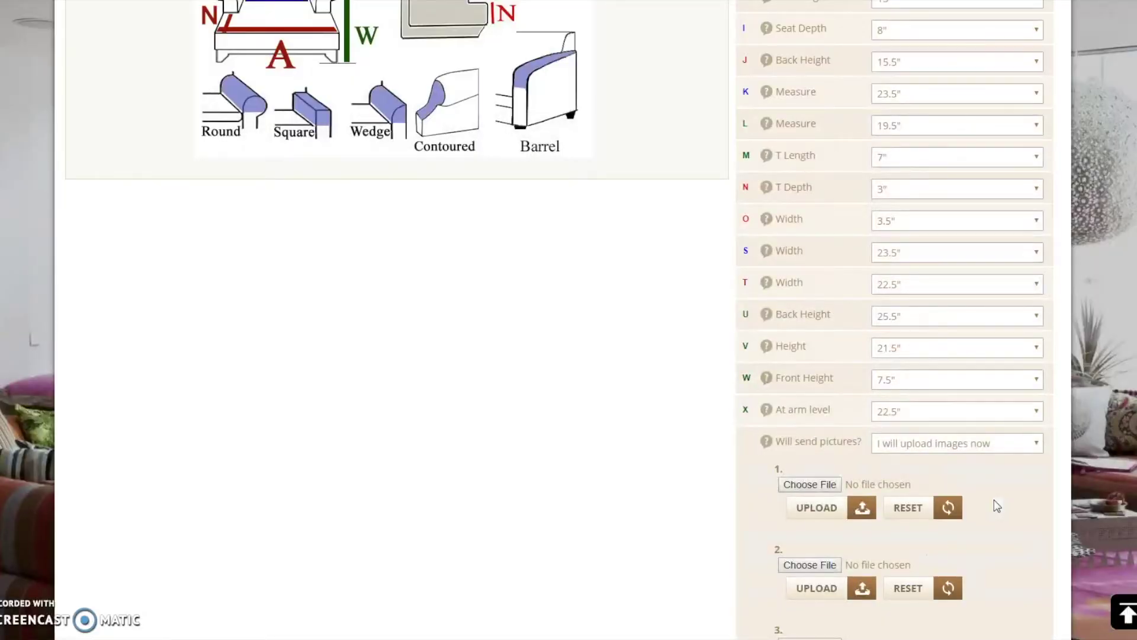
Step: Upload the red sofa photo into the first image slot
left_click(811, 485)
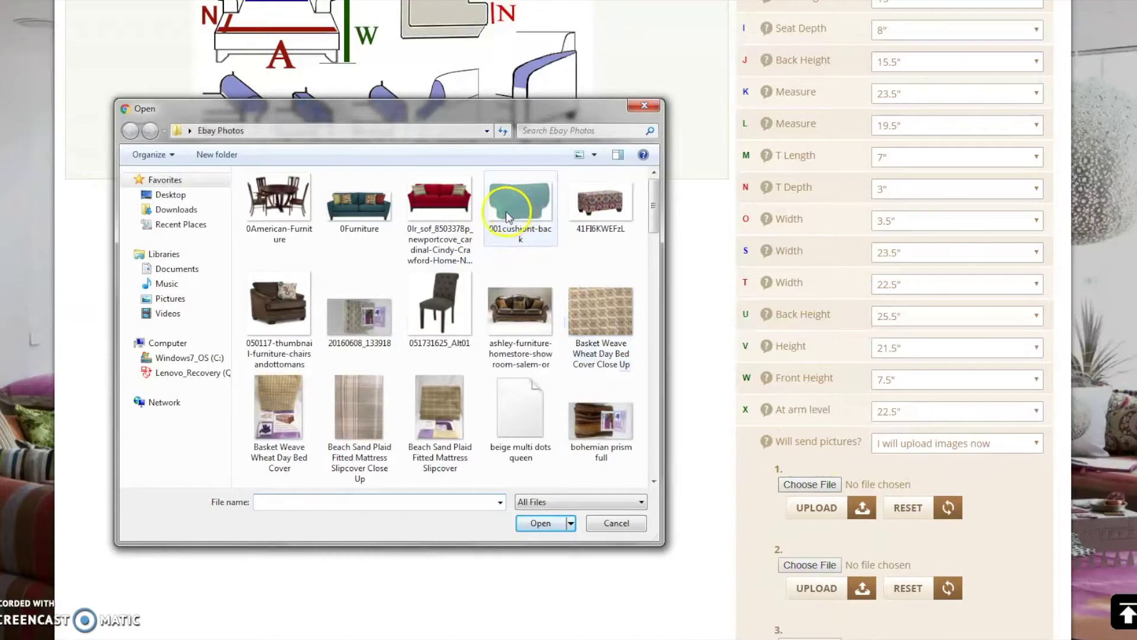
double_click(439, 202)
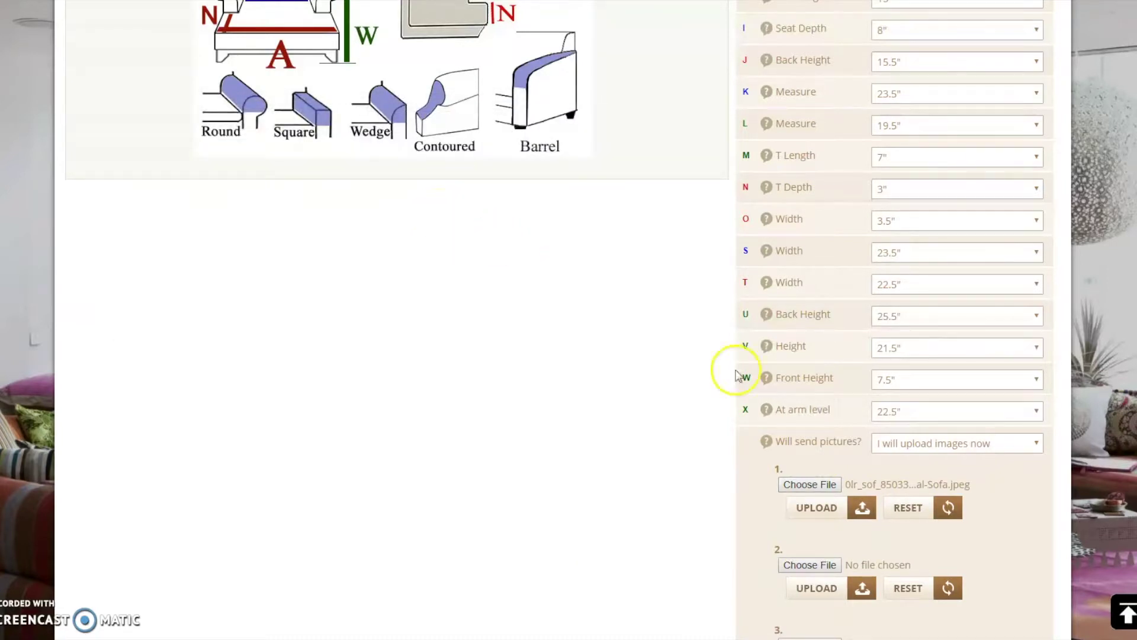
left_click(862, 514)
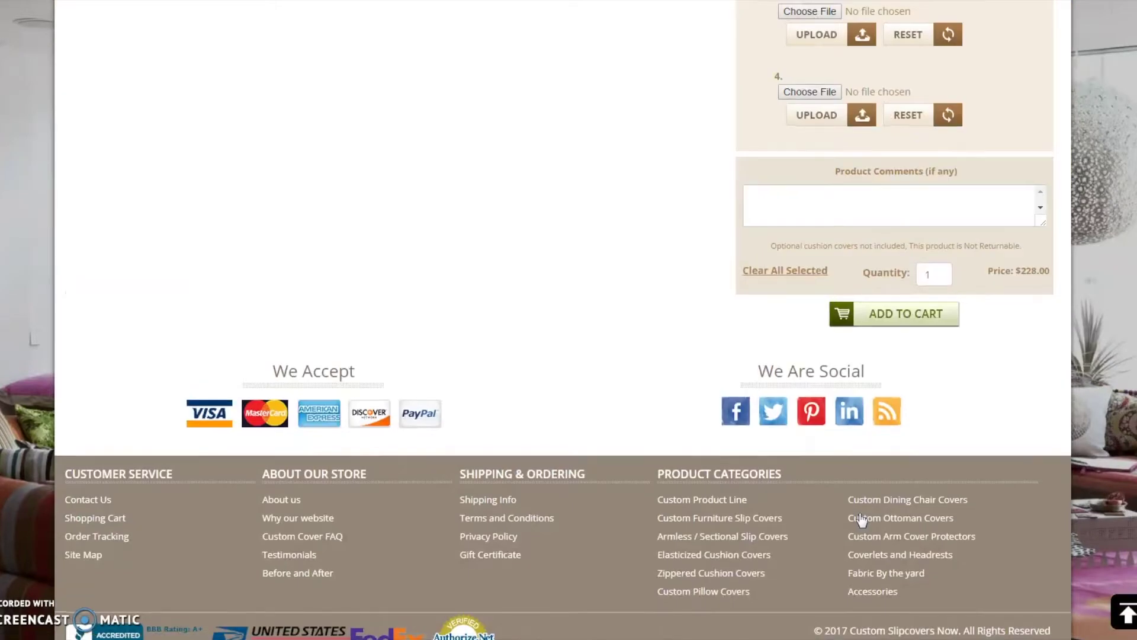
Step: Add the comment 'Please send as soon as possible.' and put the $228.00 slipcover in the cart
scroll(862, 520, "up", 5)
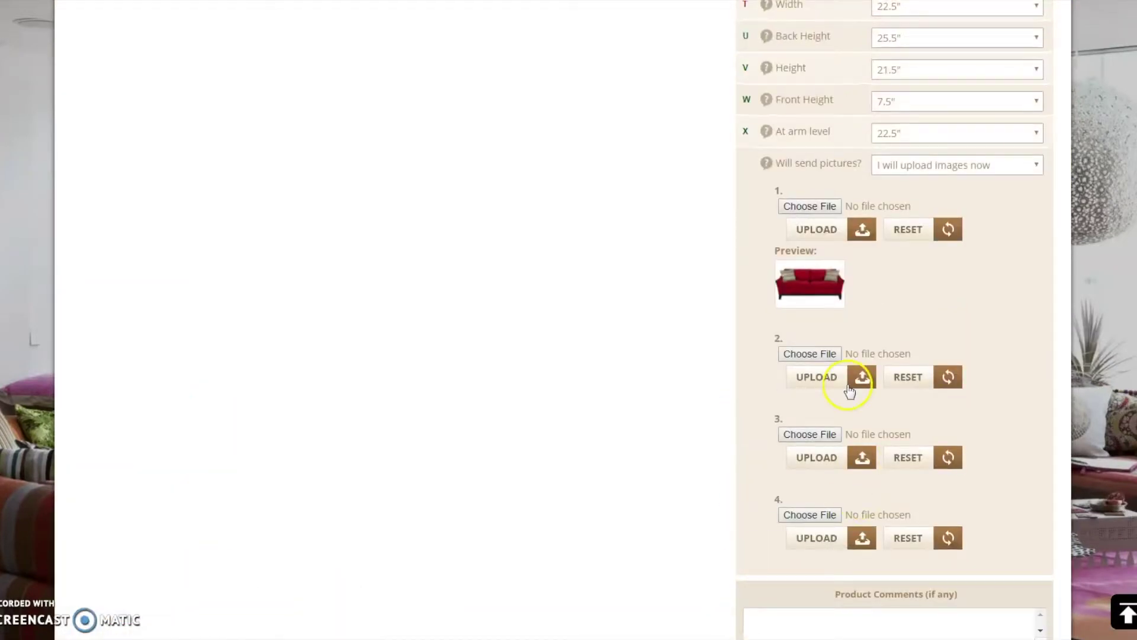
scroll(872, 434, "down", 4)
left_click(872, 434)
type("Please se")
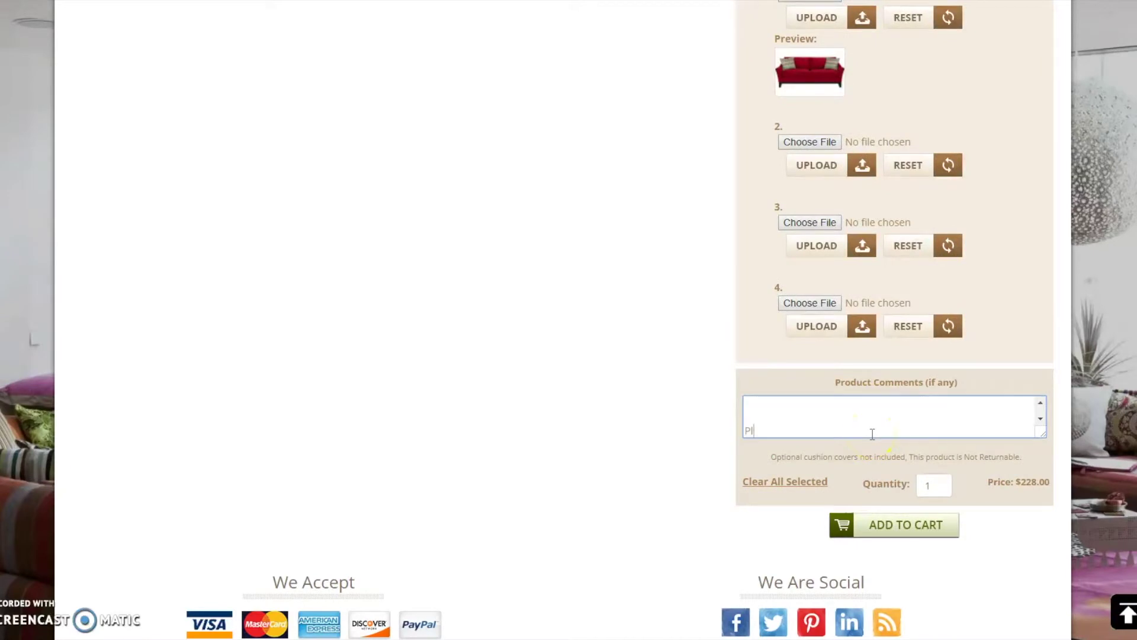
type("nd as soon as possible.")
left_click(918, 532)
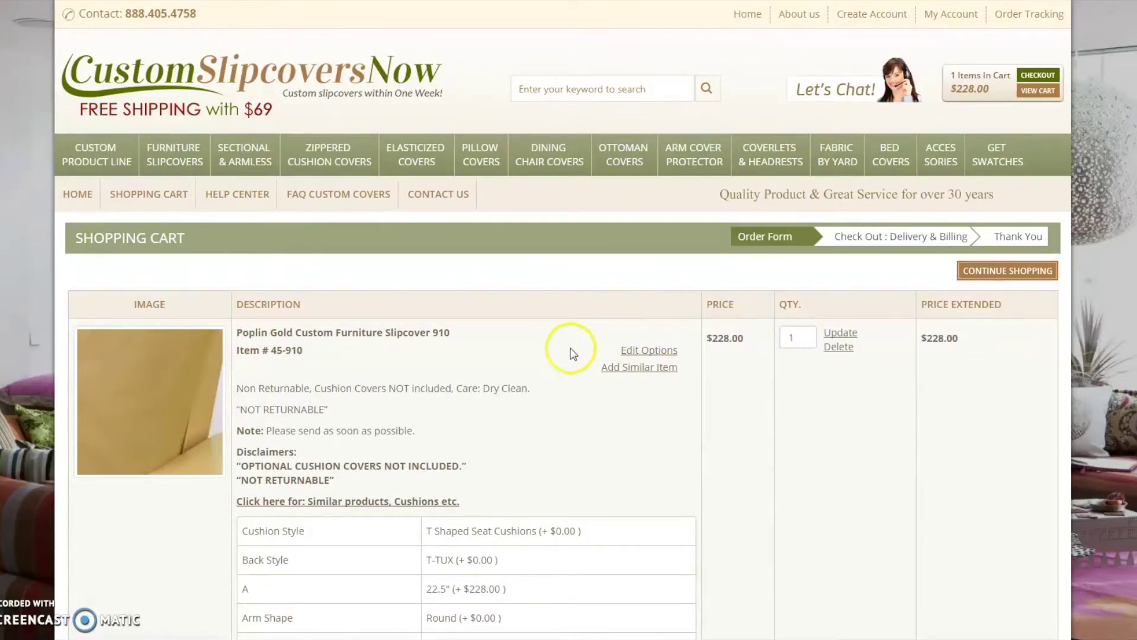
Step: From the cart item, show similar Poplin Gold products and open the Zippered Cushion Cover 910
left_click(399, 502)
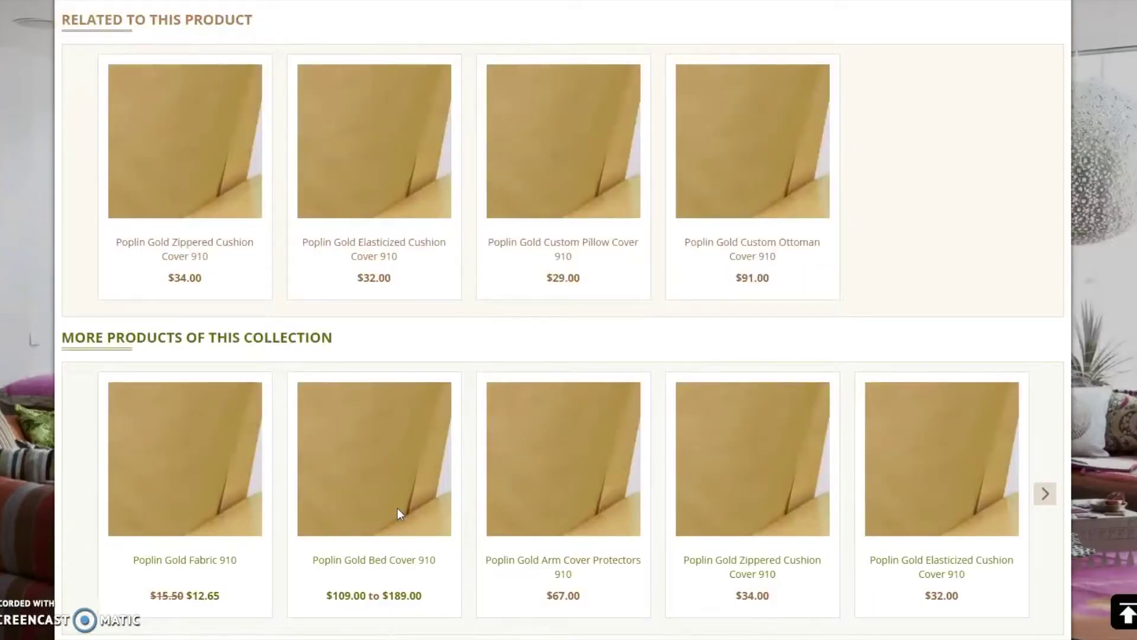
left_click(361, 450)
Step: Open the Poplin Gold Zippered Cushion Cover 910 and set its shape to Complete T
left_click(163, 189)
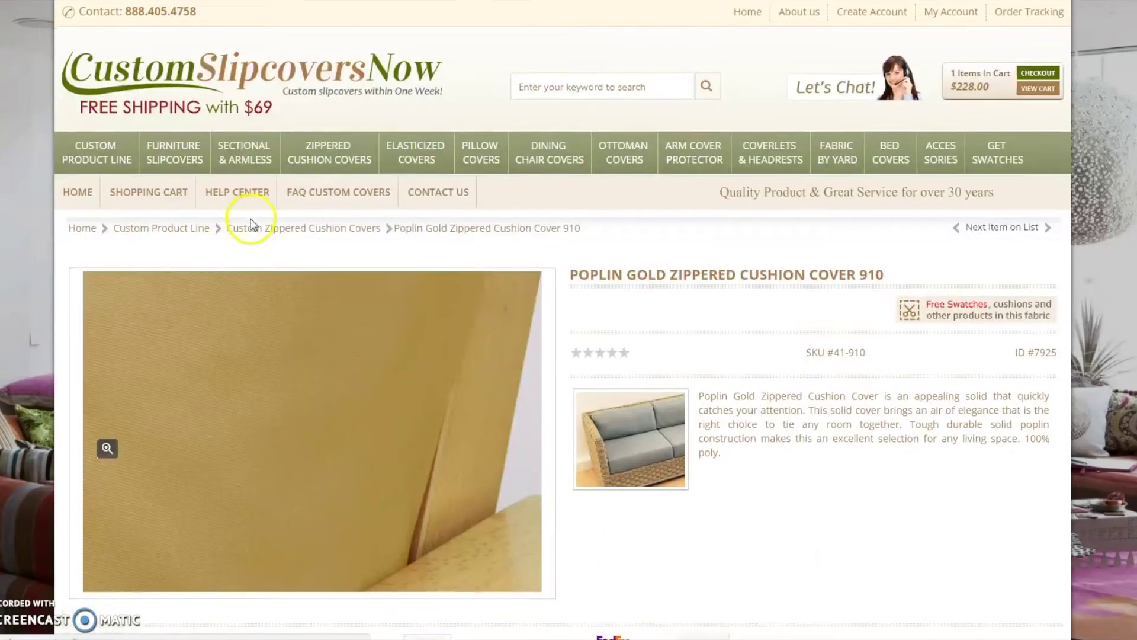
scroll(154, 202, "down", 3)
scroll(761, 296, "down", 2)
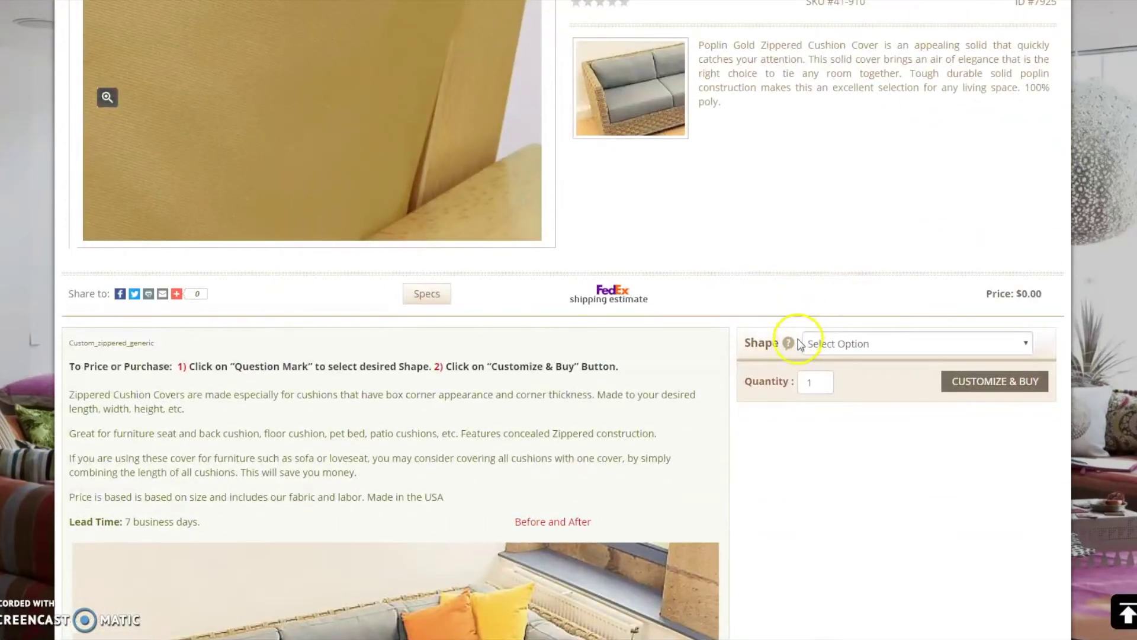
left_click(791, 345)
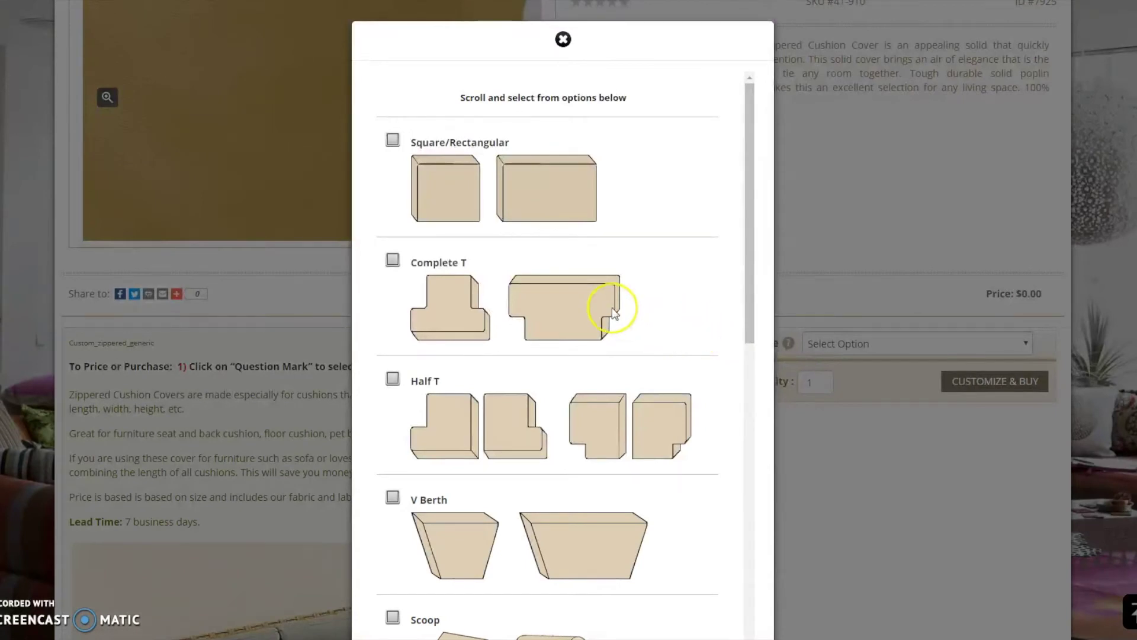
scroll(616, 310, "down", 3)
scroll(613, 308, "down", 8)
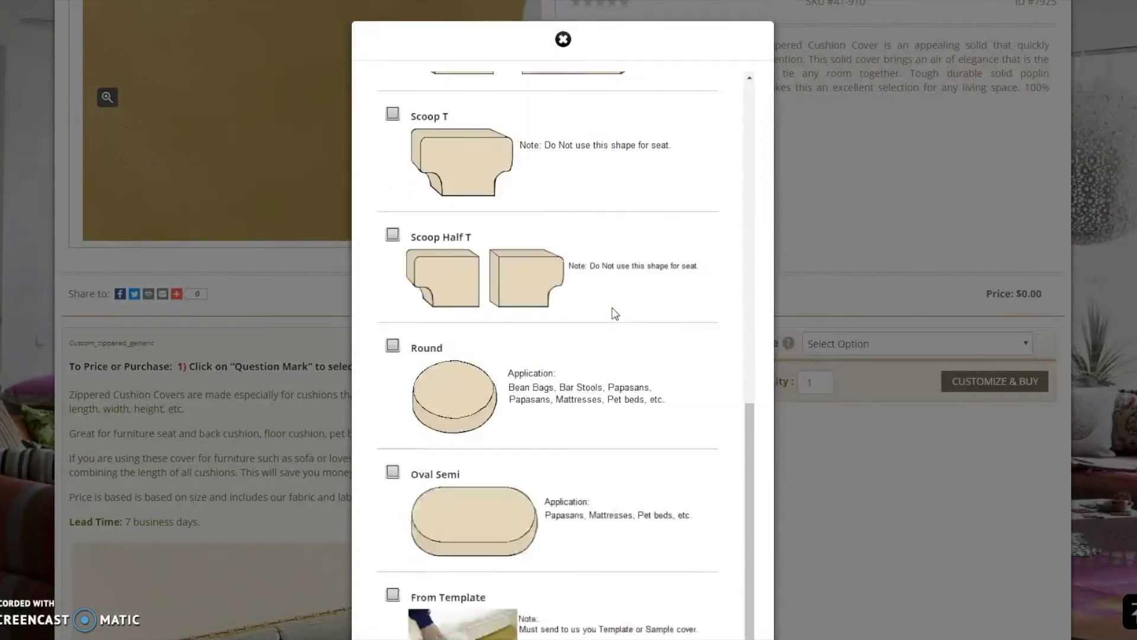
scroll(613, 312, "up", 10)
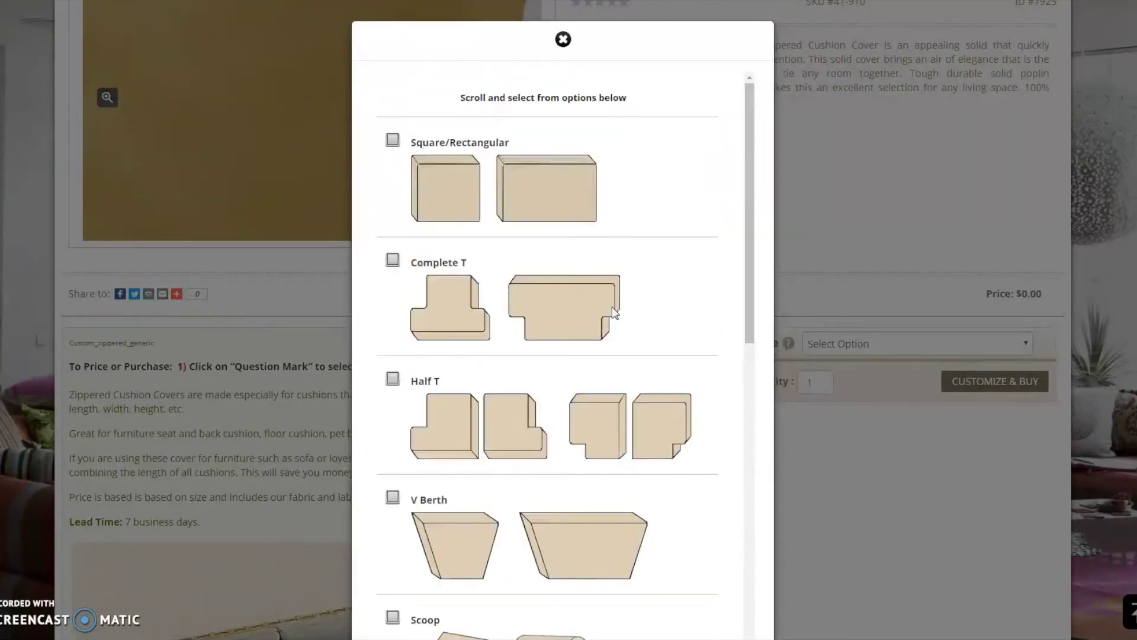
left_click(562, 304)
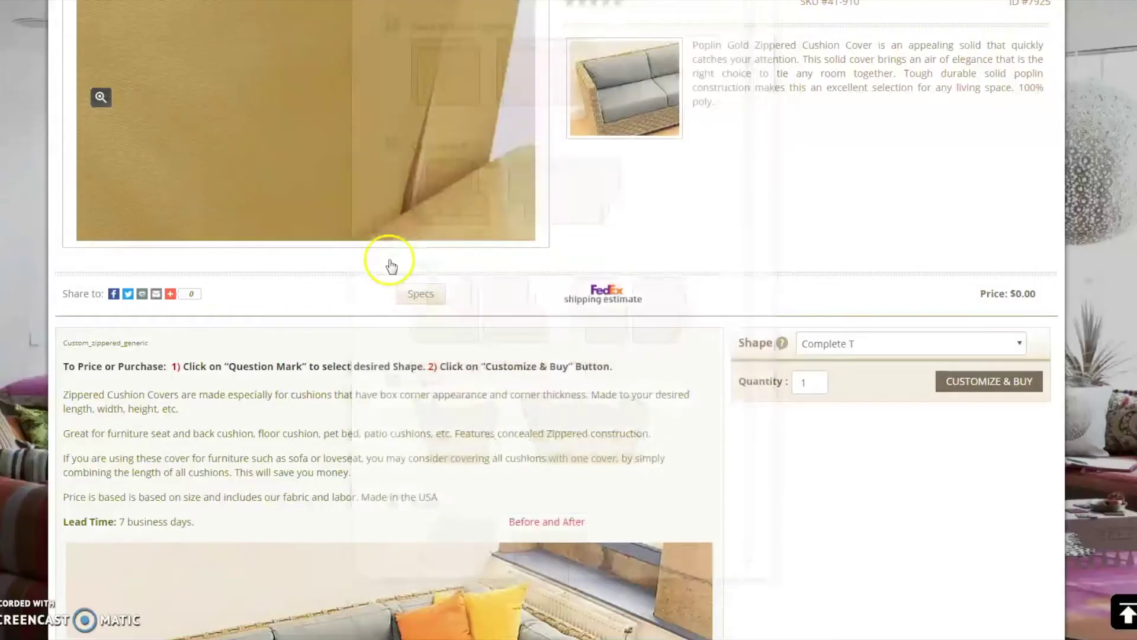
left_click(393, 261)
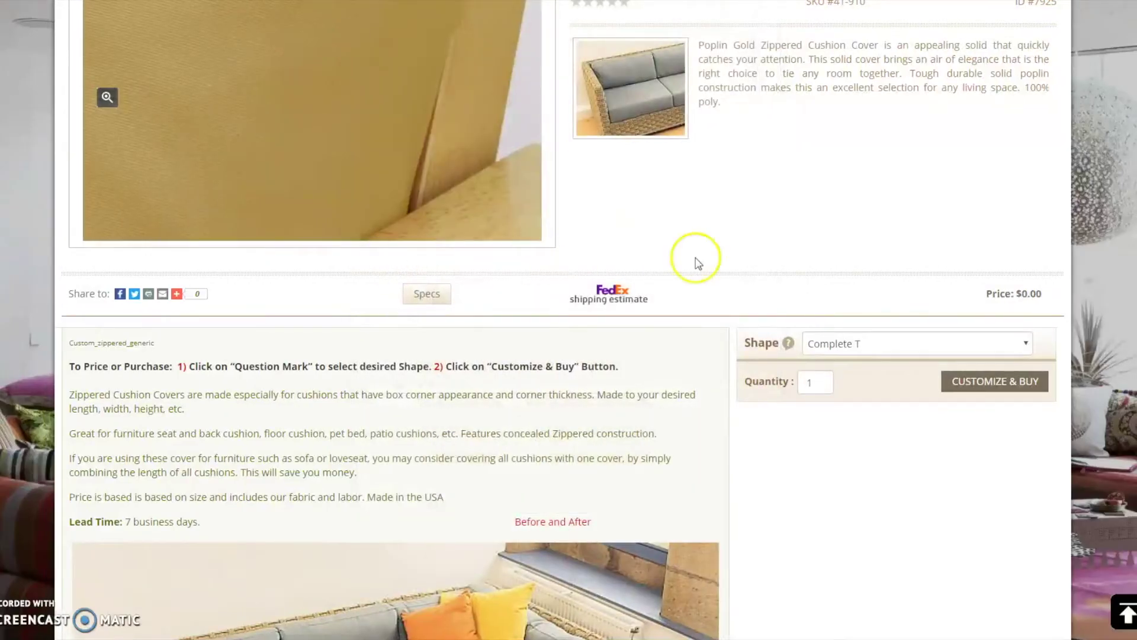
left_click(995, 373)
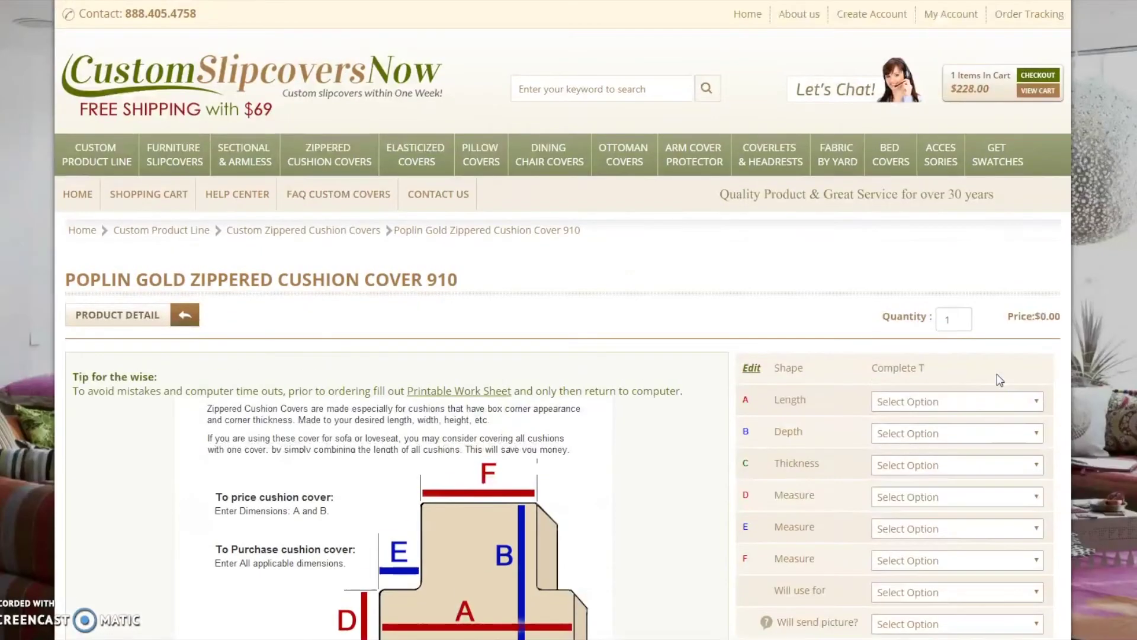
Step: Set the cushion dimensions: length 13.5", depth 14", thickness 3.5", E 5", F 16.5"
scroll(996, 385, "down", 2)
left_click(985, 259)
left_click(927, 325)
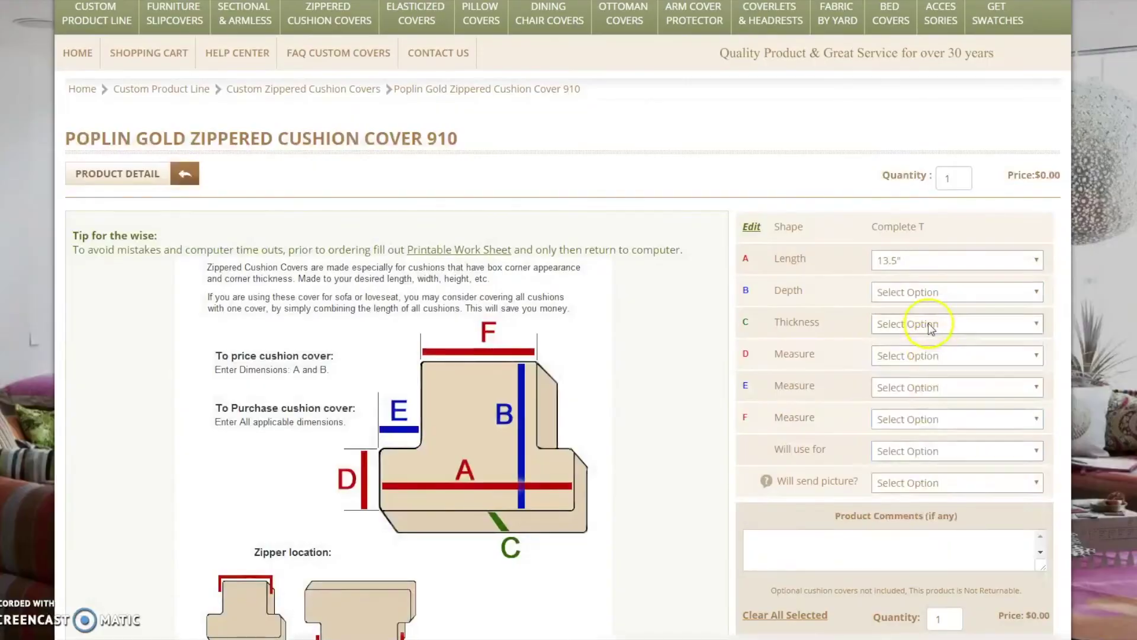
left_click(913, 327)
left_click(919, 415)
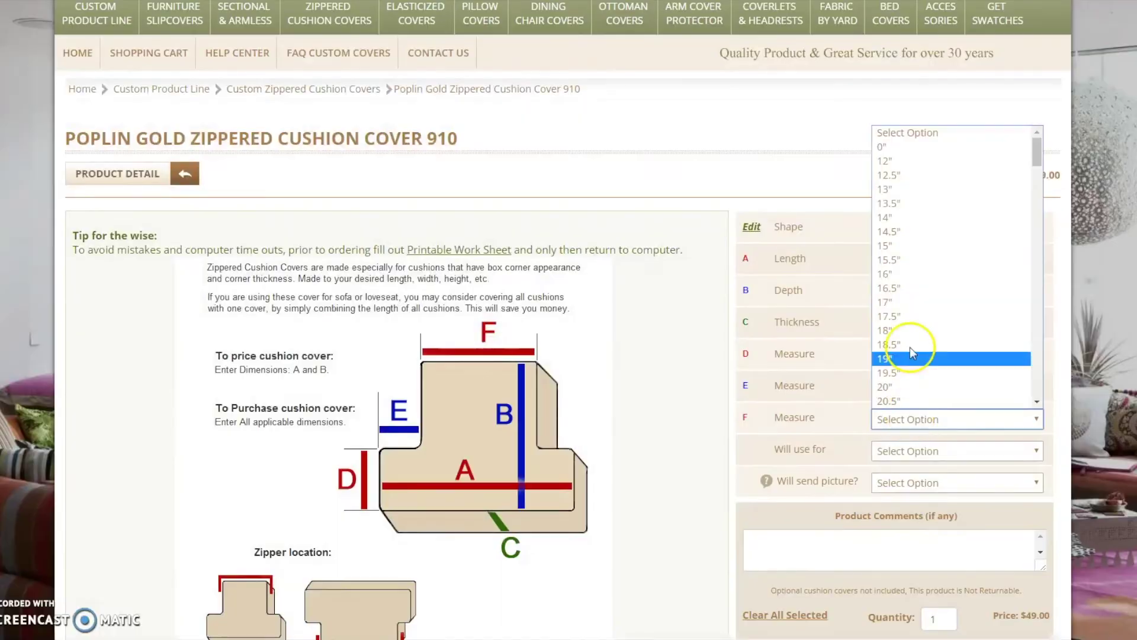
left_click(888, 288)
left_click(915, 450)
Step: Choose Seat use, pictures Already emailed, comment 'Please send as soon as possible.', and add to cart
left_click(894, 479)
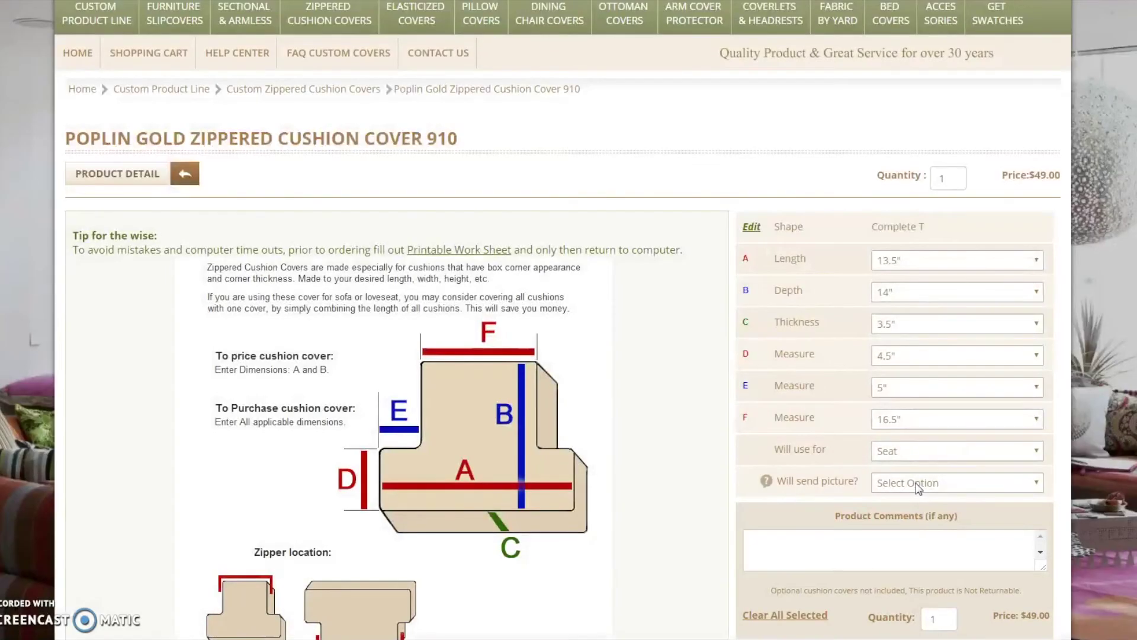
left_click(918, 488)
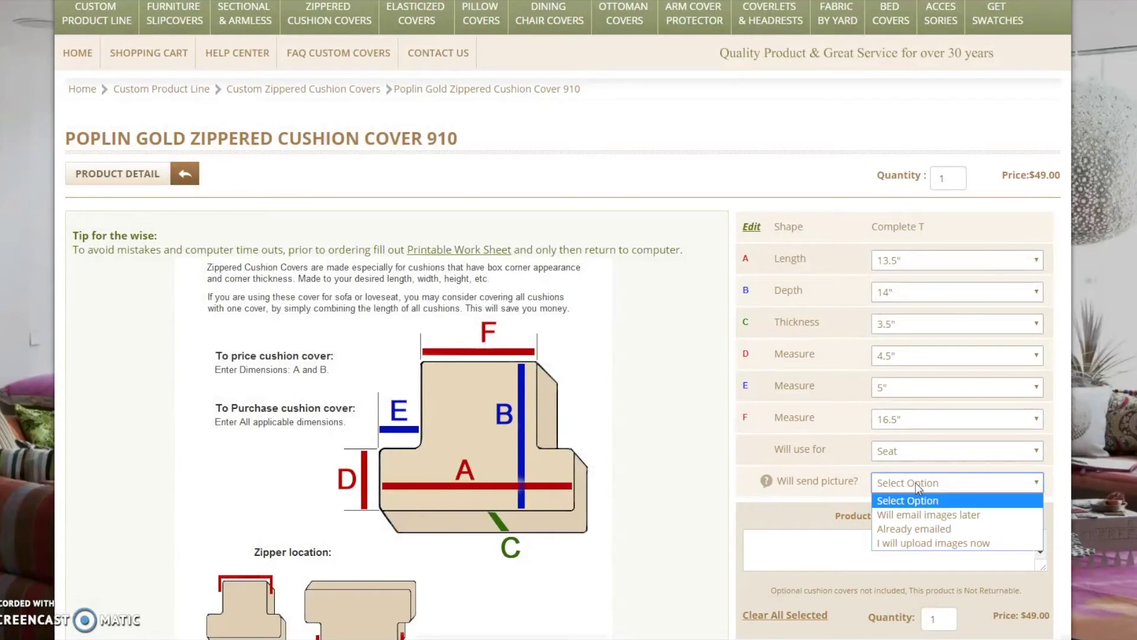
left_click(976, 529)
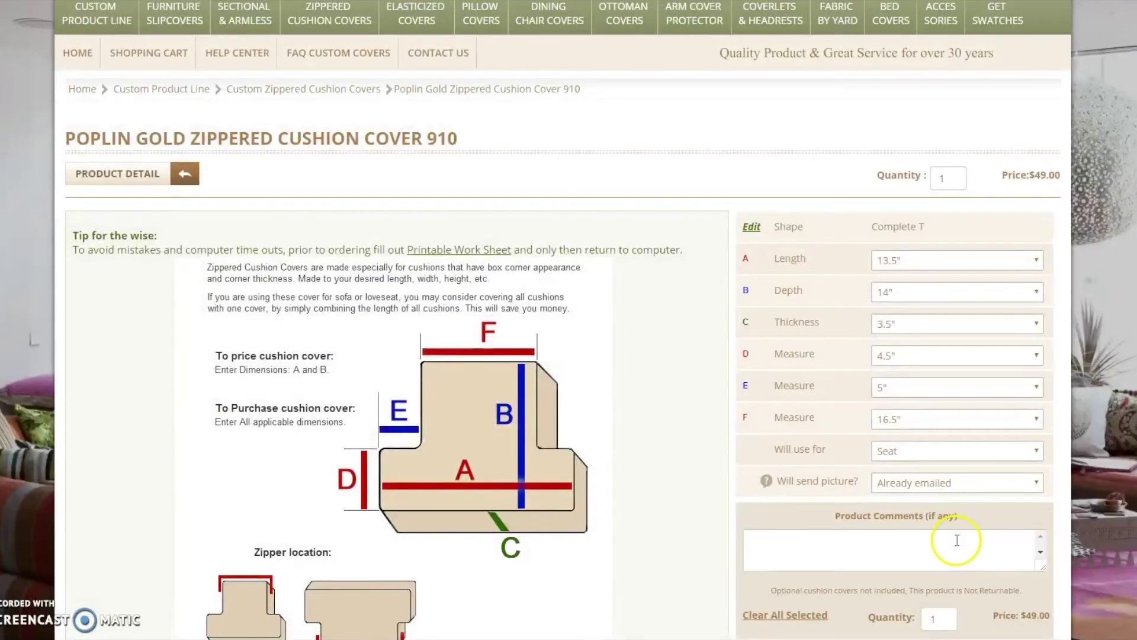
left_click(948, 548)
type("Pl")
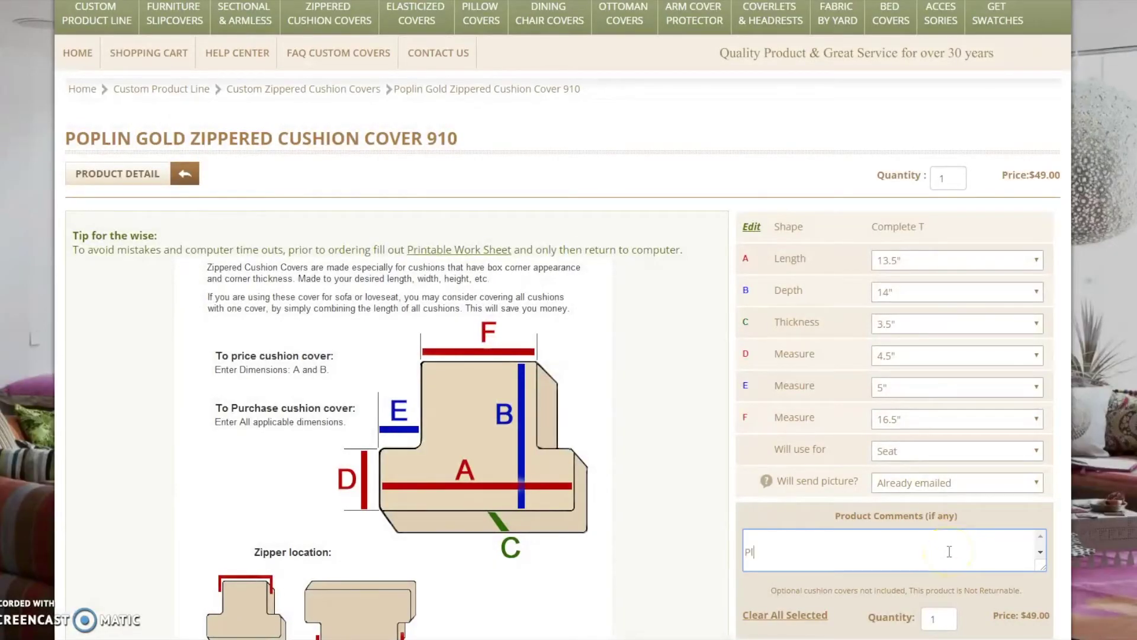
type("ease send as soon as possible.")
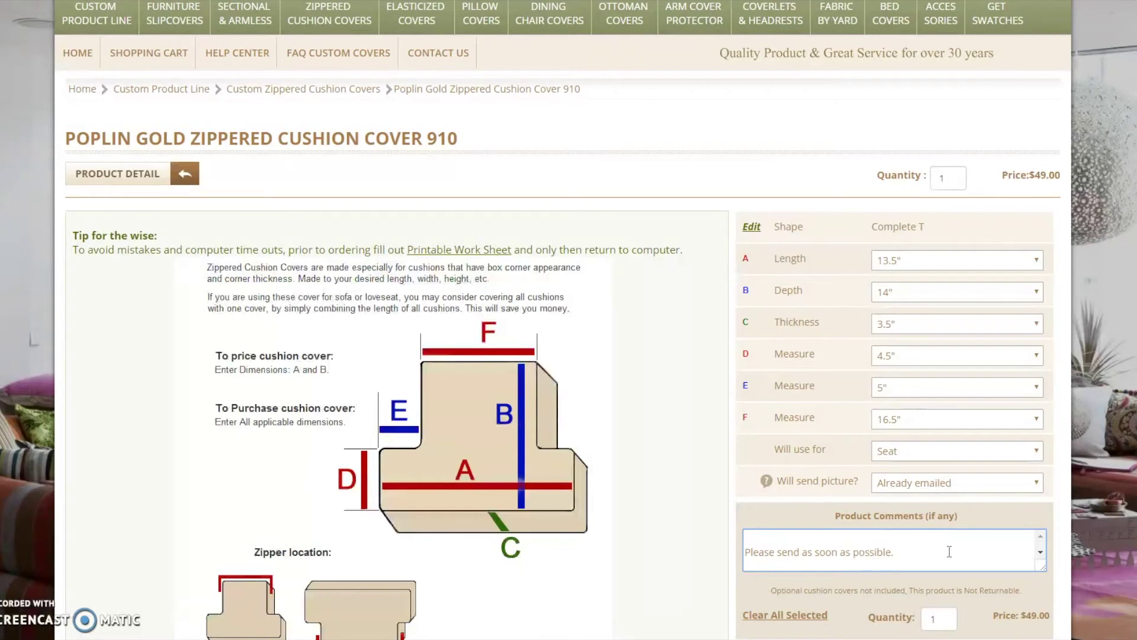
scroll(698, 559, "down", 1)
left_click(884, 589)
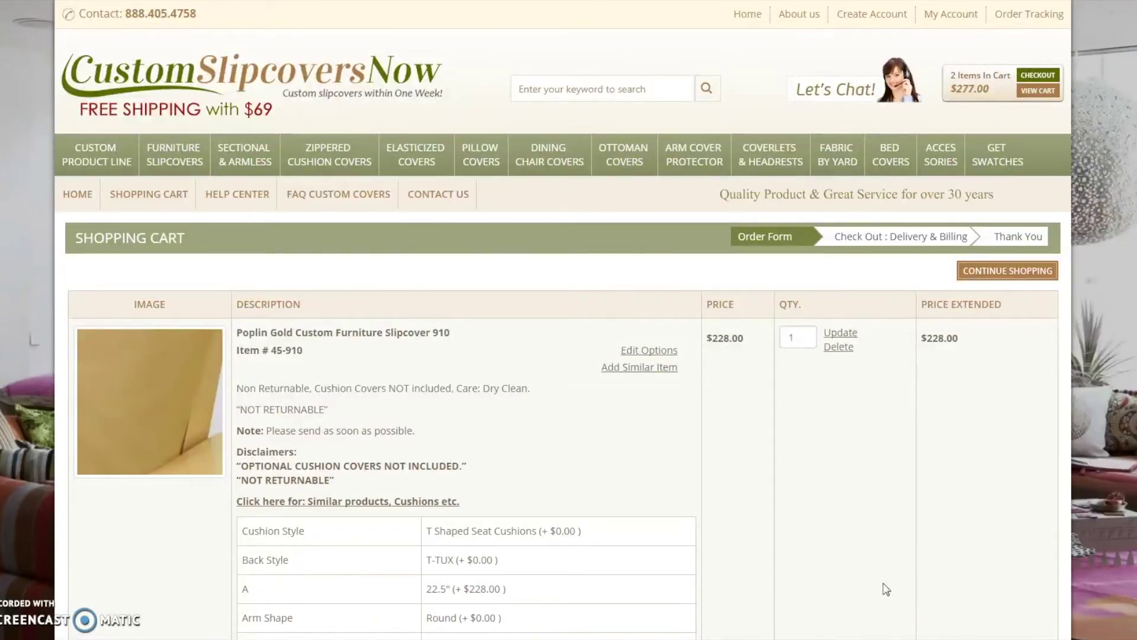
Step: Calculate FedEx shipping rates for the cart using the delivery zip code
scroll(886, 590, "down", 16)
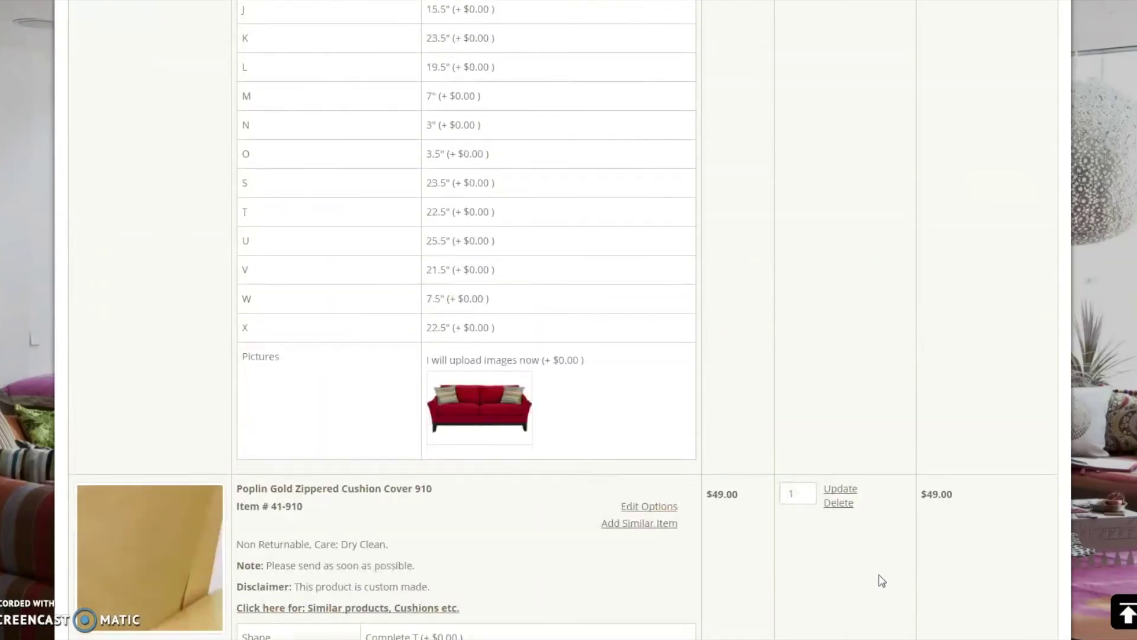
scroll(881, 580, "down", 10)
left_click(275, 379)
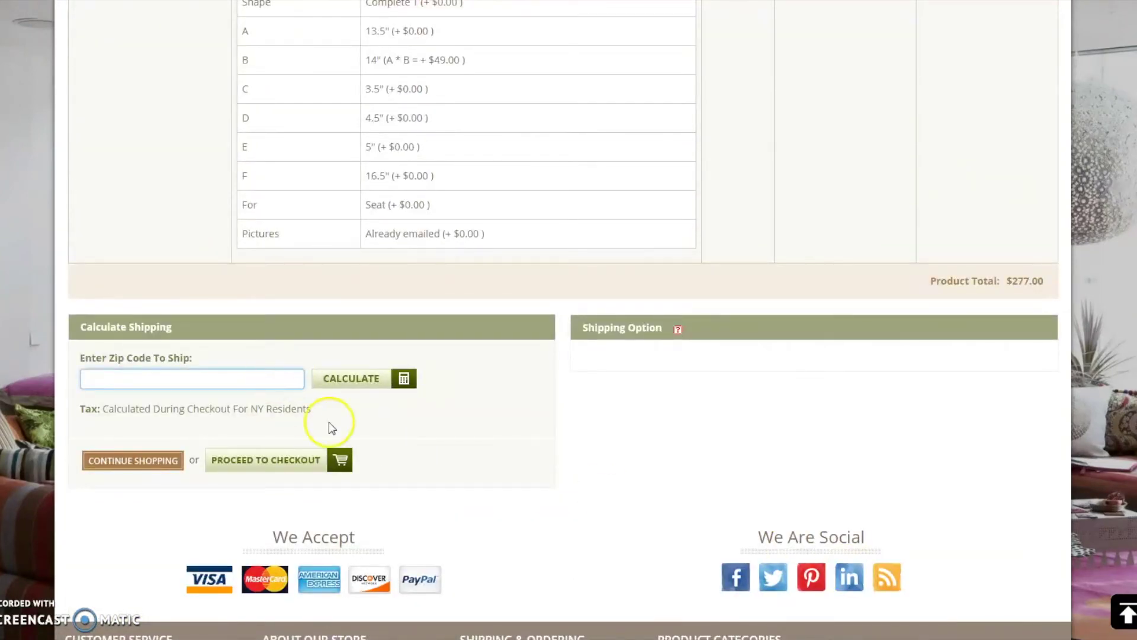
type("11377")
left_click(364, 386)
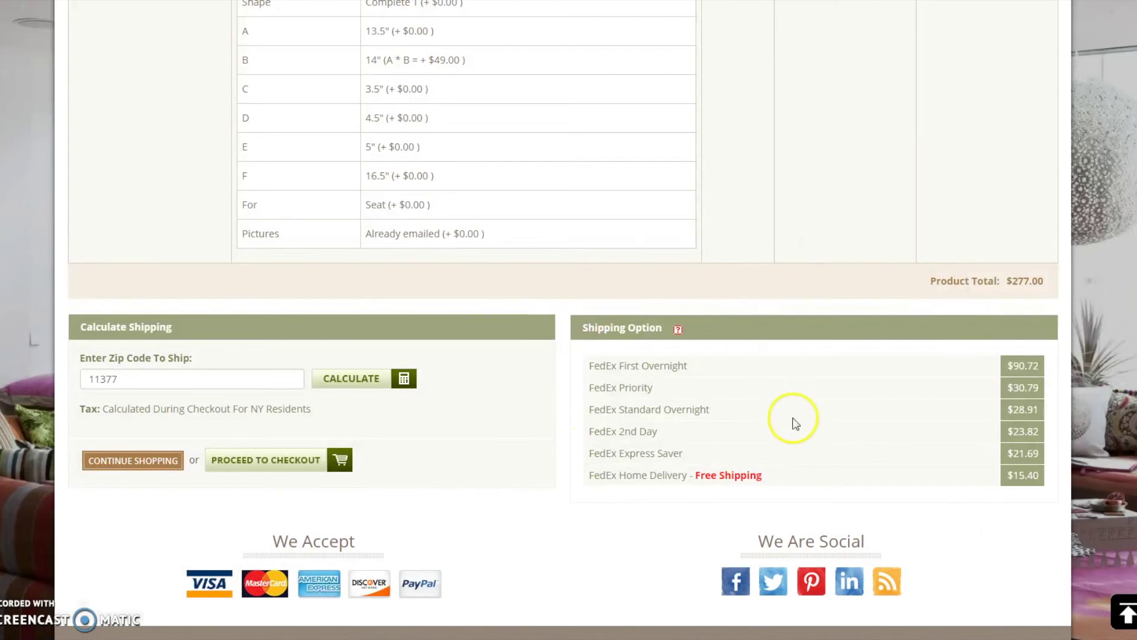
Step: Proceed from the cart to checkout
left_click(312, 461)
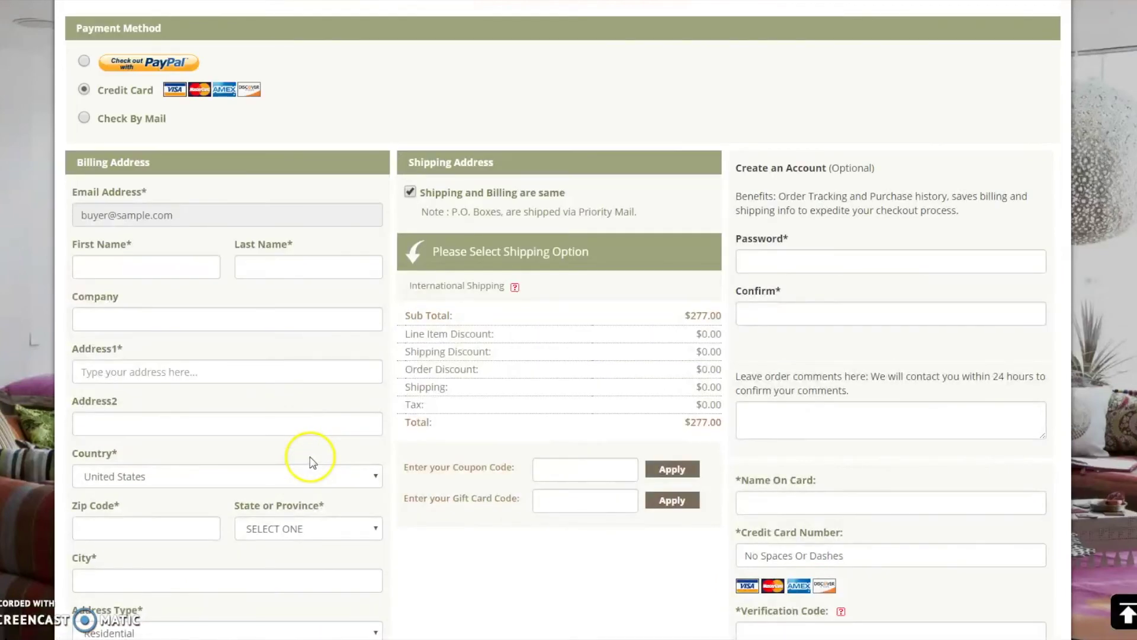